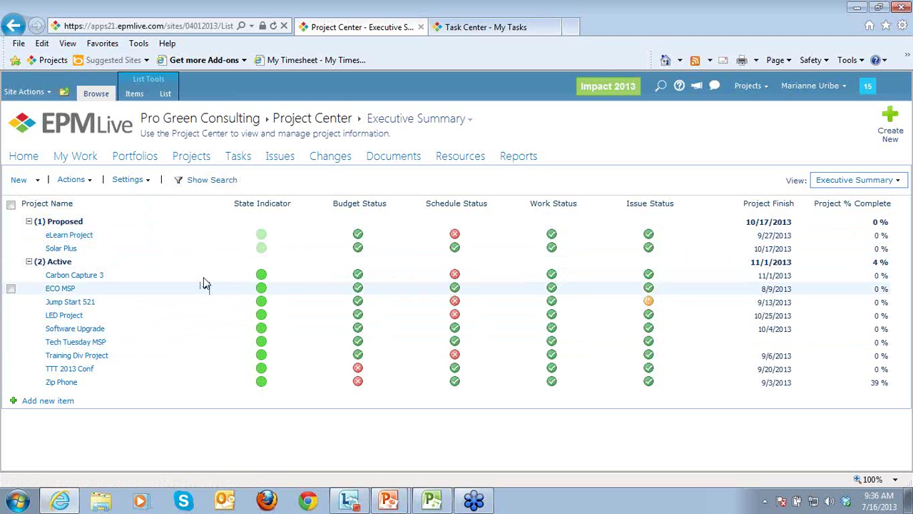
Check the project tasks listed in the Task Center, and return to the Project Center.
click(241, 158)
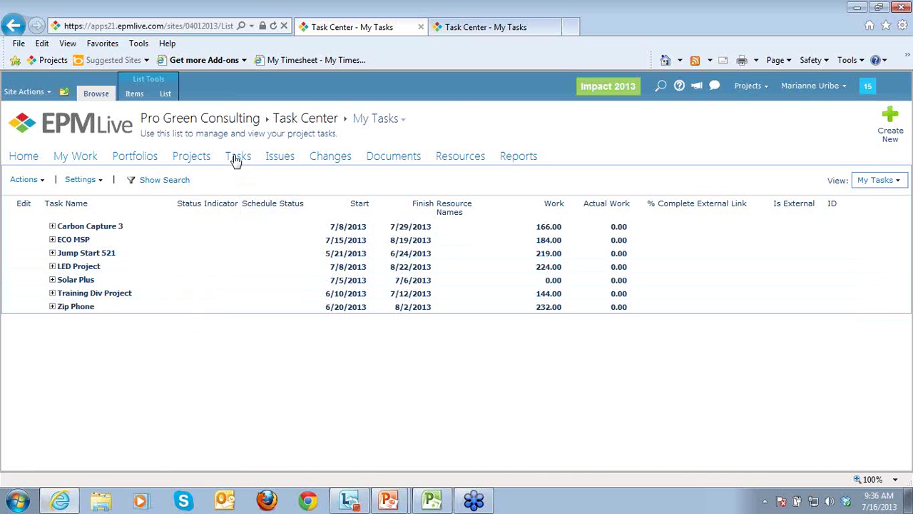
click(191, 156)
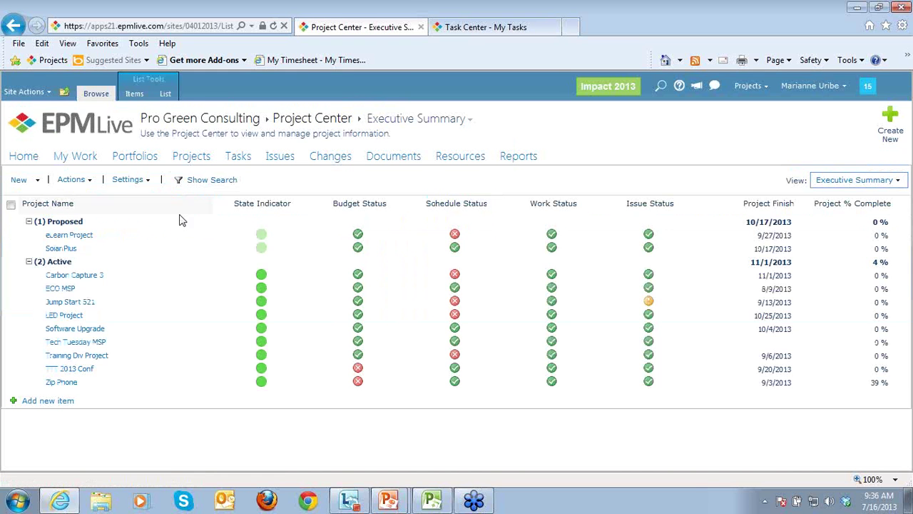
Open the planner selection for the Tech Tuesday MSP project, and switch to its schedule in Microsoft Project.
click(149, 349)
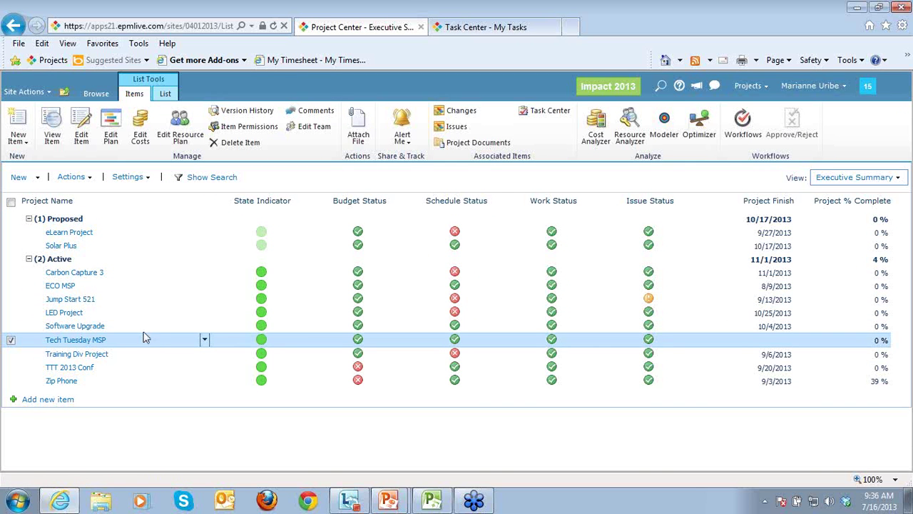
click(111, 136)
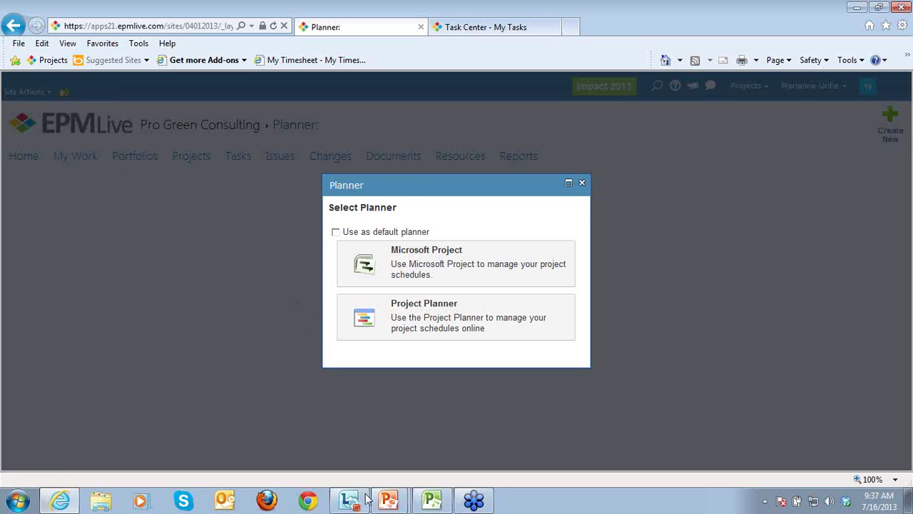
click(439, 503)
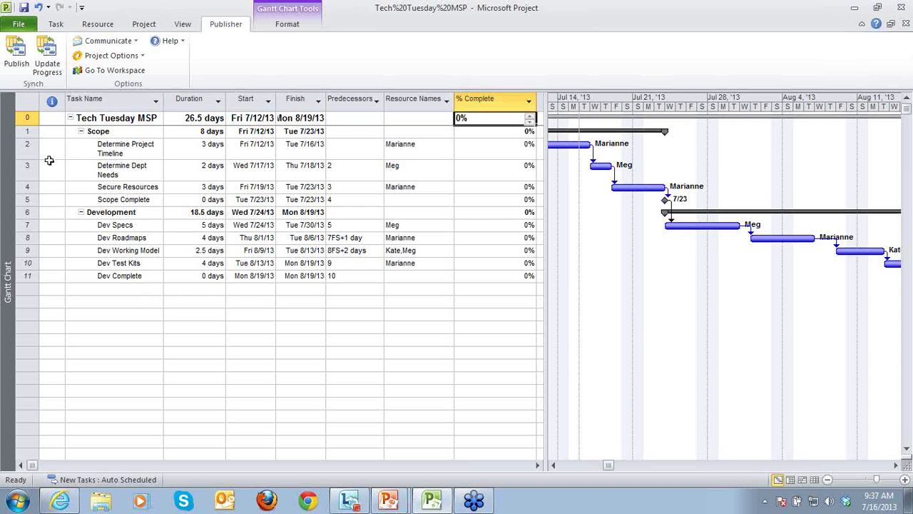
Start publishing the Tech Tuesday MSP schedule, signing in with the account password and accepting the project information as it is.
click(18, 64)
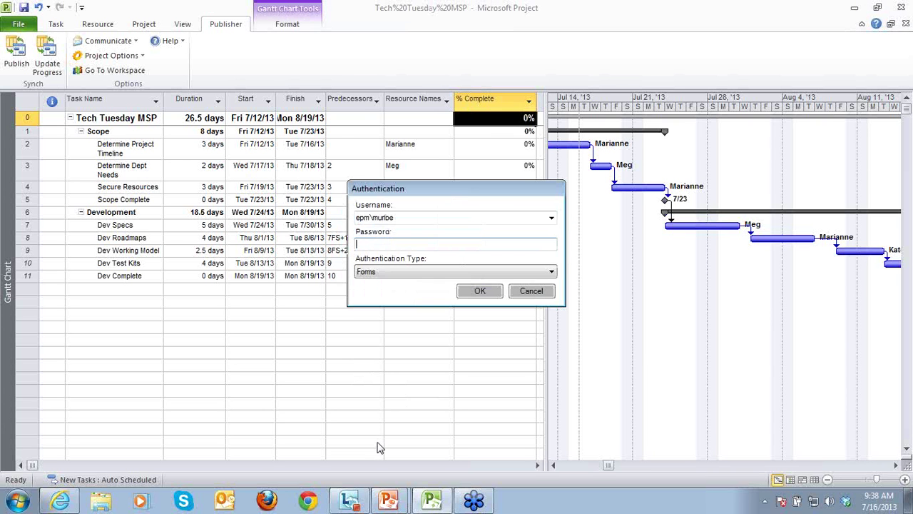
text(********)
click(481, 293)
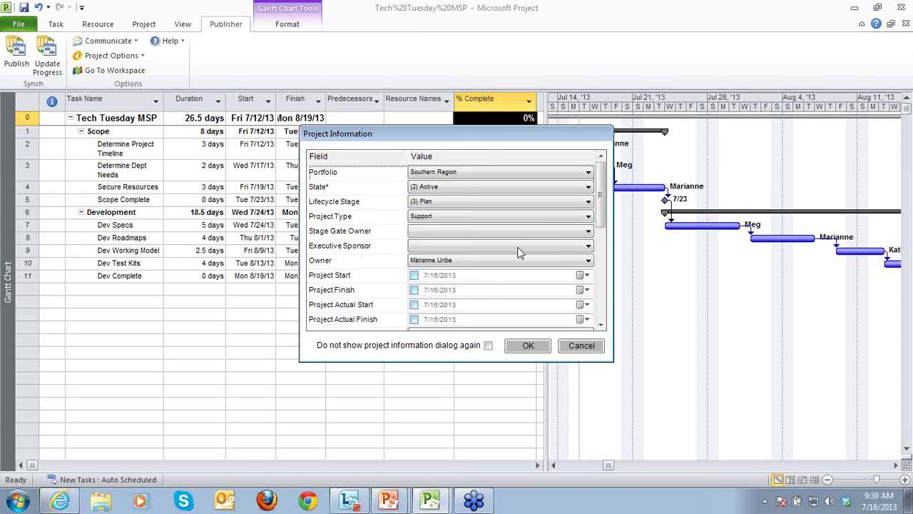
click(527, 345)
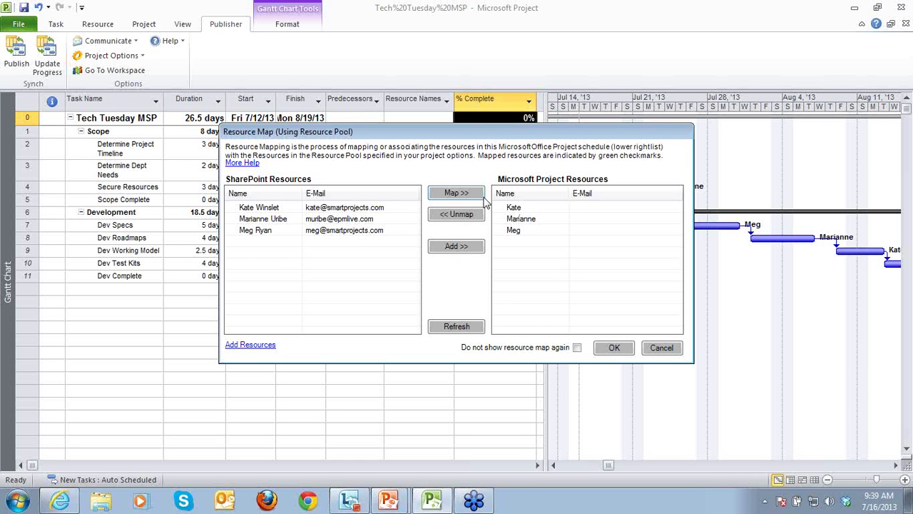
Map the three Microsoft Project resources to their matching SharePoint resources, and finish publishing without generating a team email.
click(521, 208)
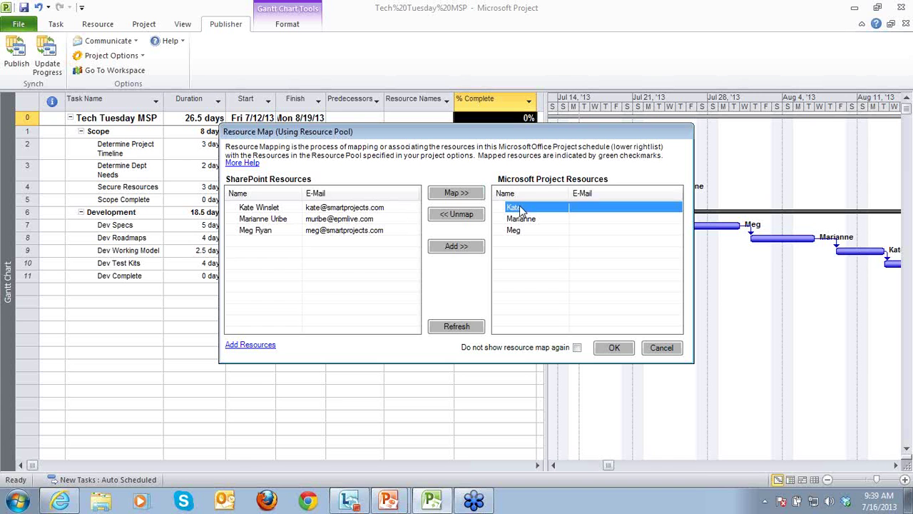
click(284, 209)
click(478, 194)
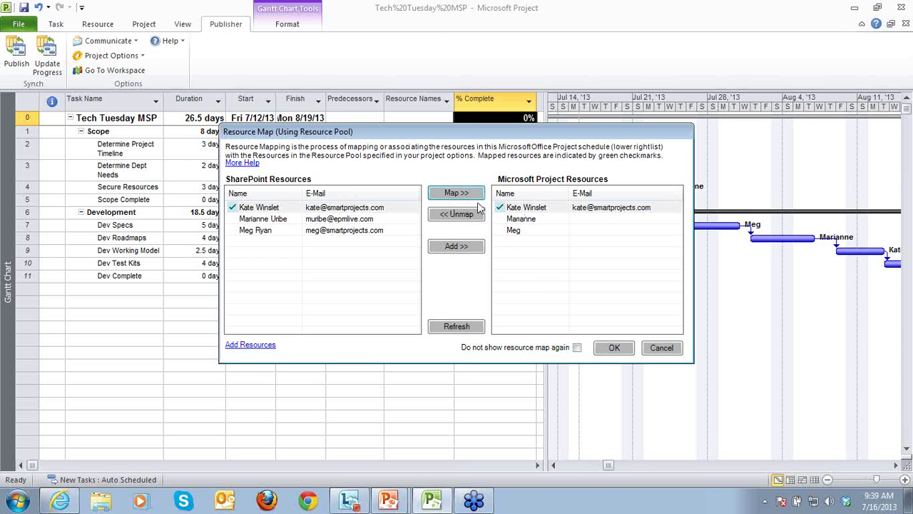
click(525, 221)
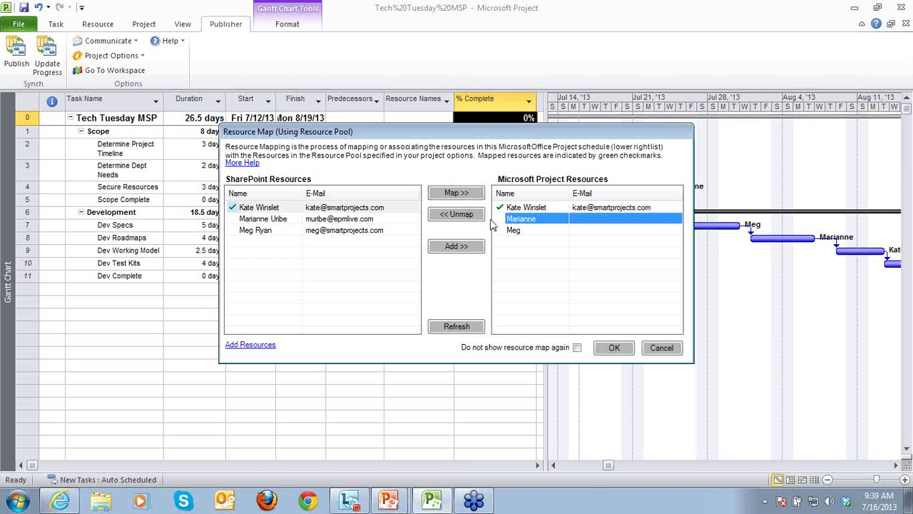
click(295, 221)
click(479, 194)
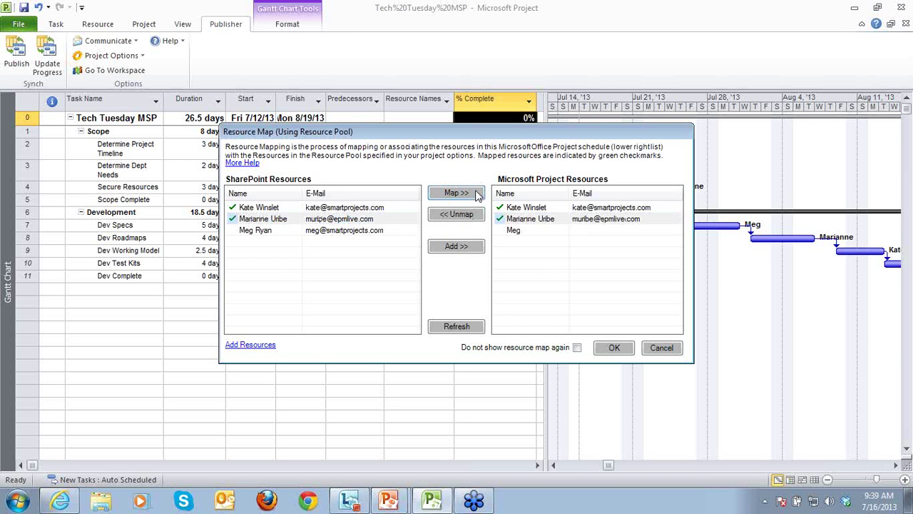
click(517, 230)
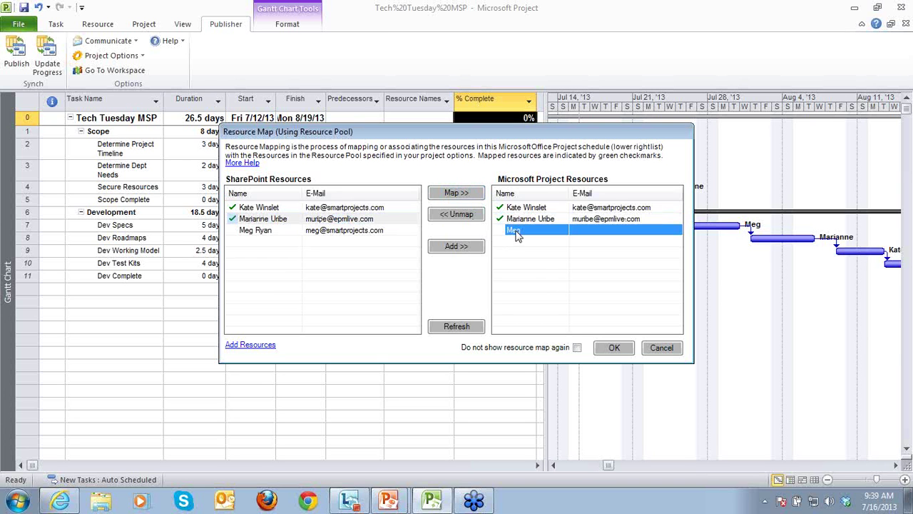
click(250, 231)
click(449, 196)
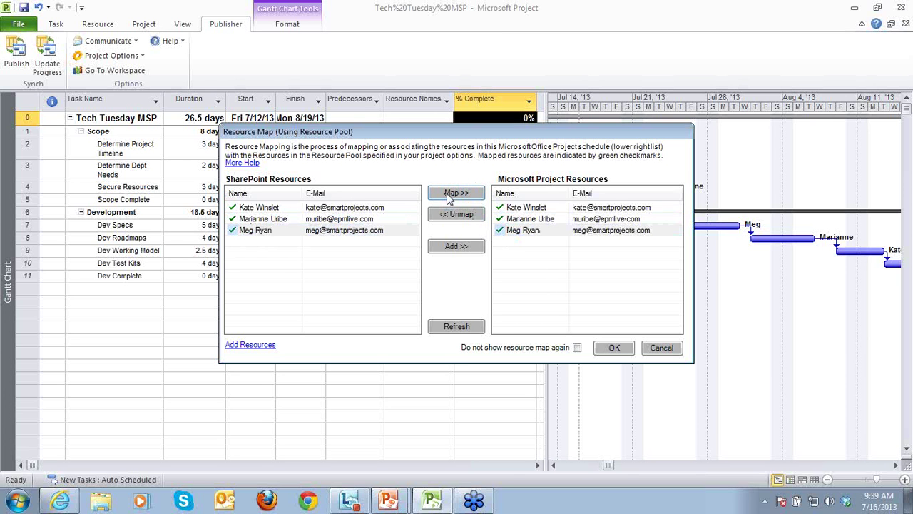
click(609, 347)
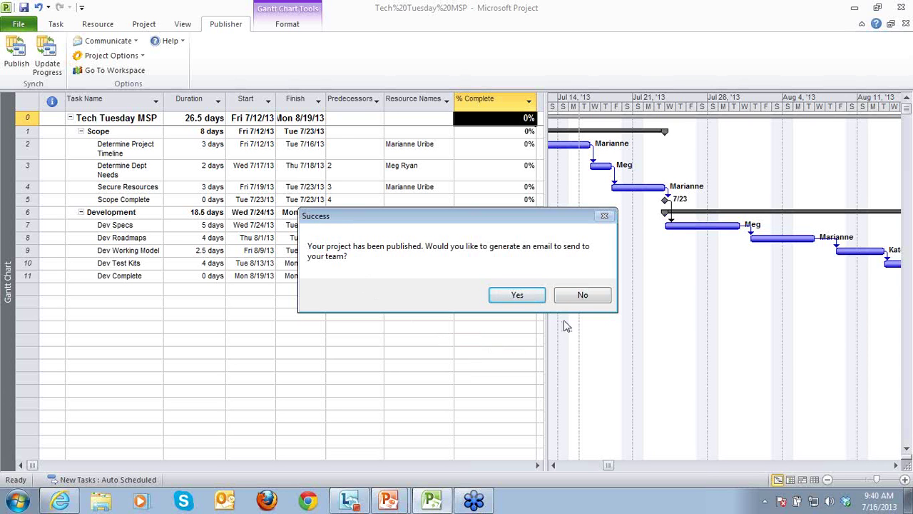
click(574, 297)
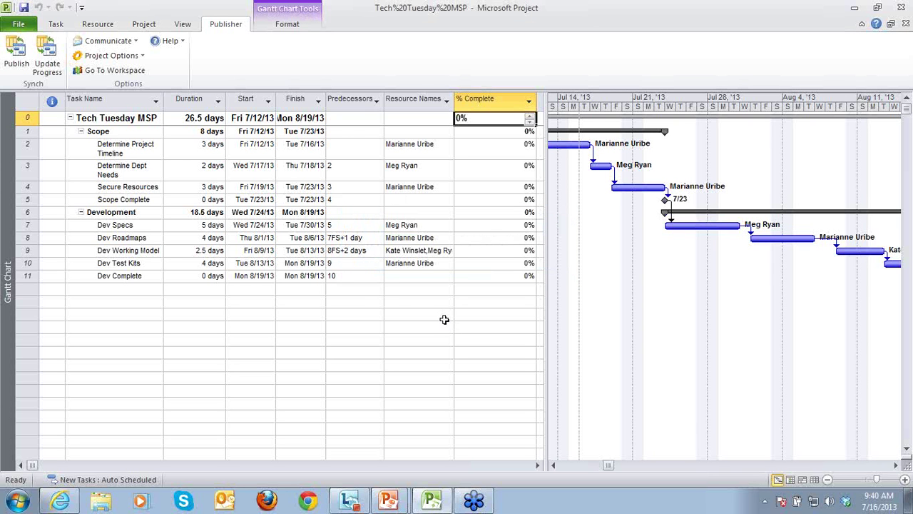
Switch to the Task Center in Internet Explorer and examine the Scope and Development tasks of Tech Tuesday MSP in the refreshed list.
click(60, 503)
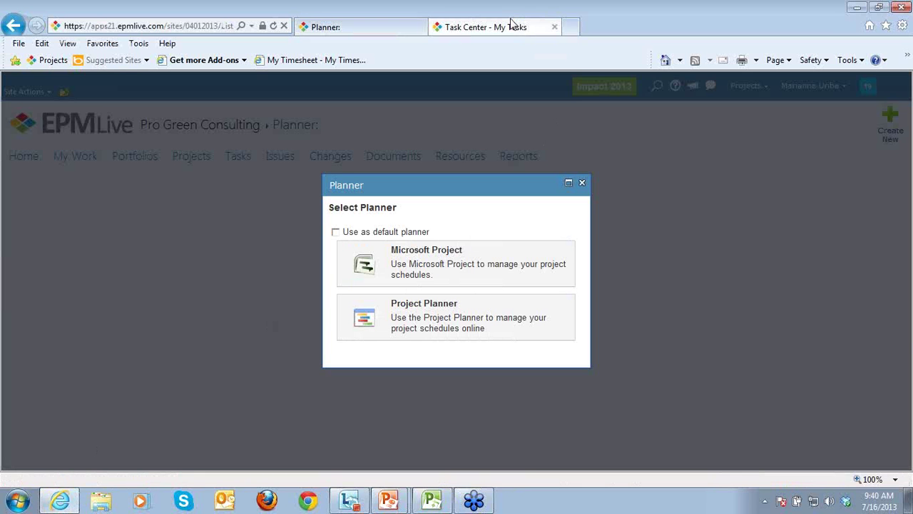
click(510, 25)
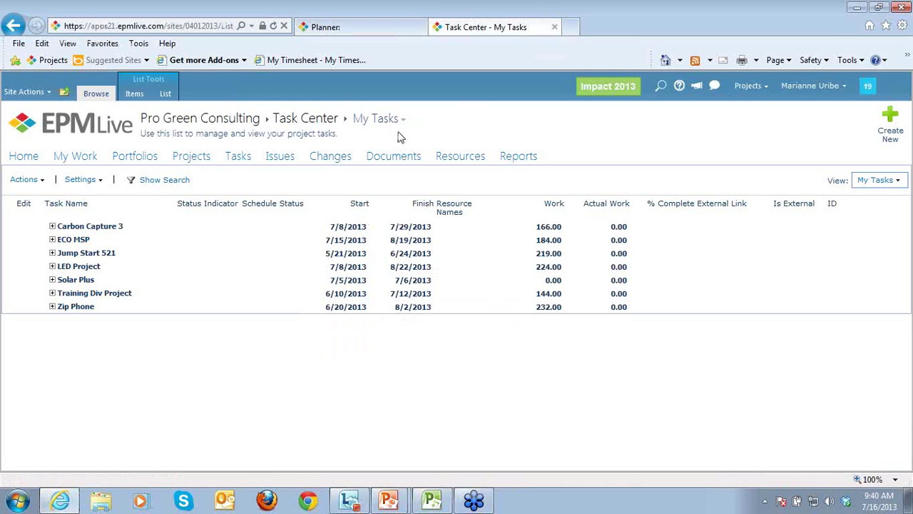
click(319, 152)
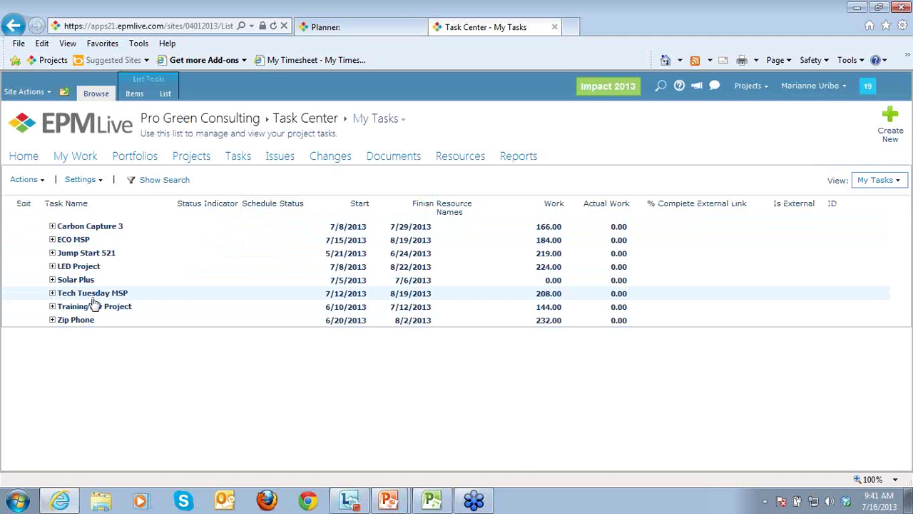
click(52, 294)
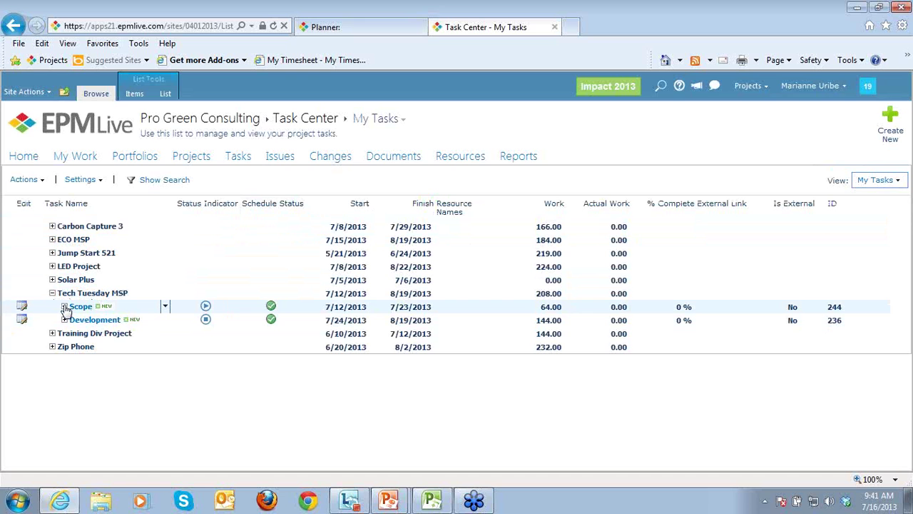
click(64, 307)
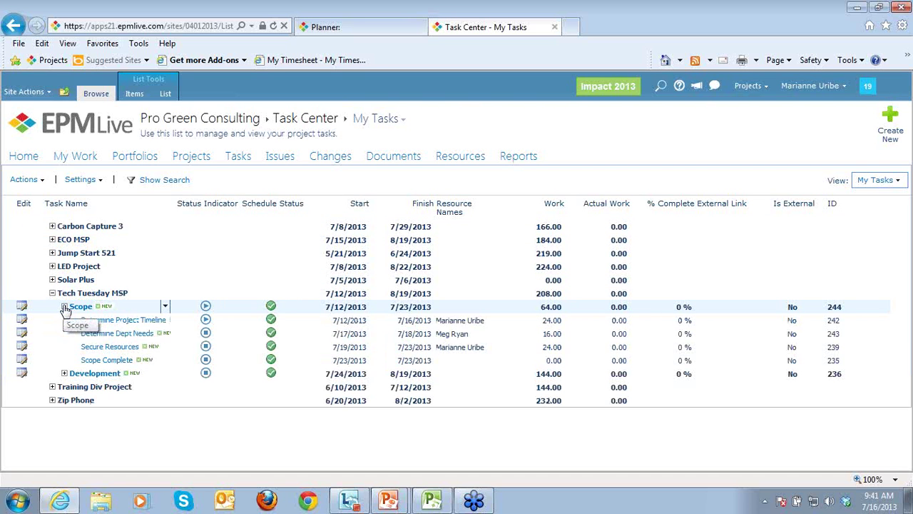
click(64, 374)
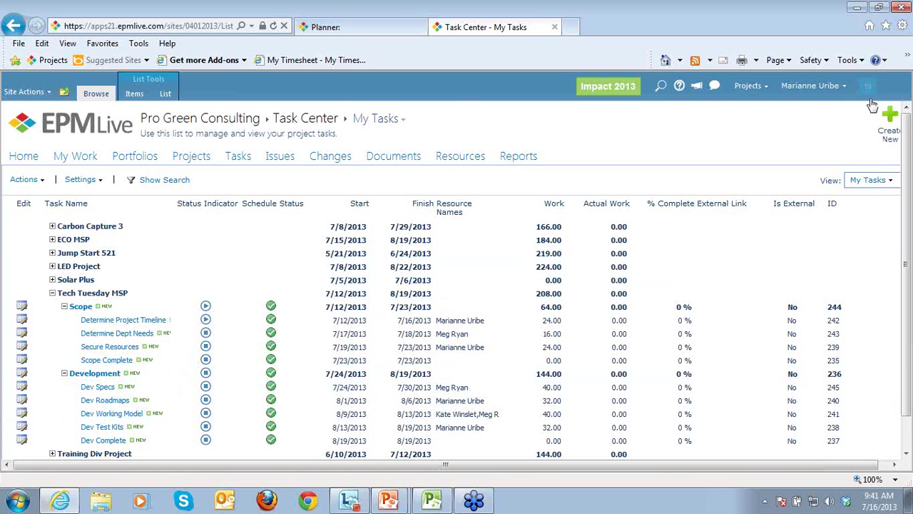
Show My Work in the My Work by Project view, with the Tech Tuesday MSP group expanded.
click(827, 135)
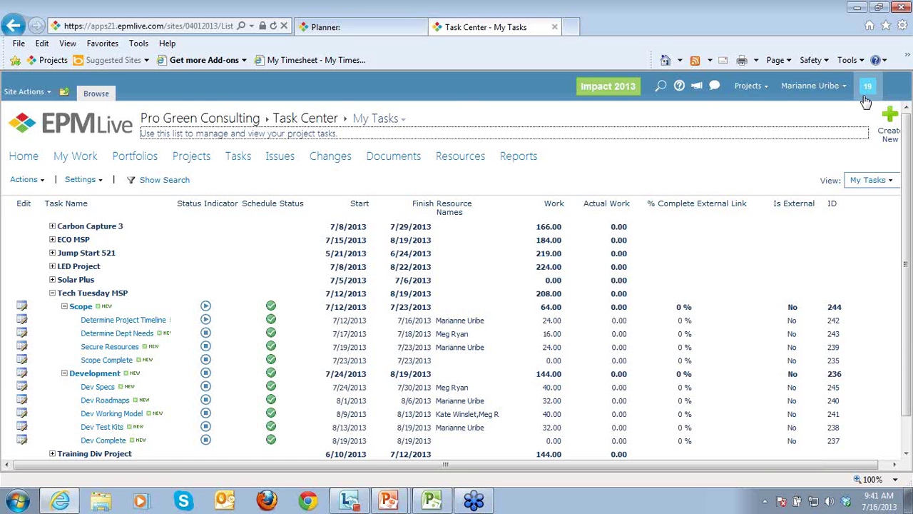
click(82, 160)
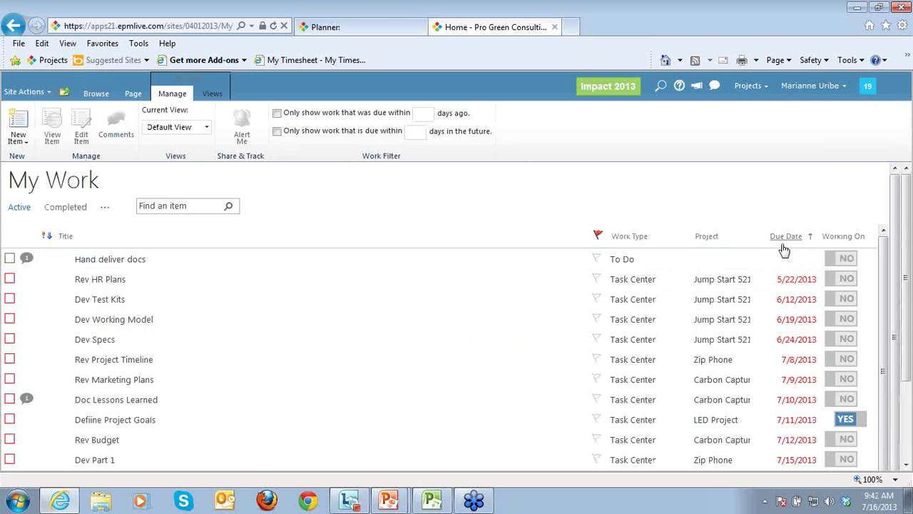
click(212, 94)
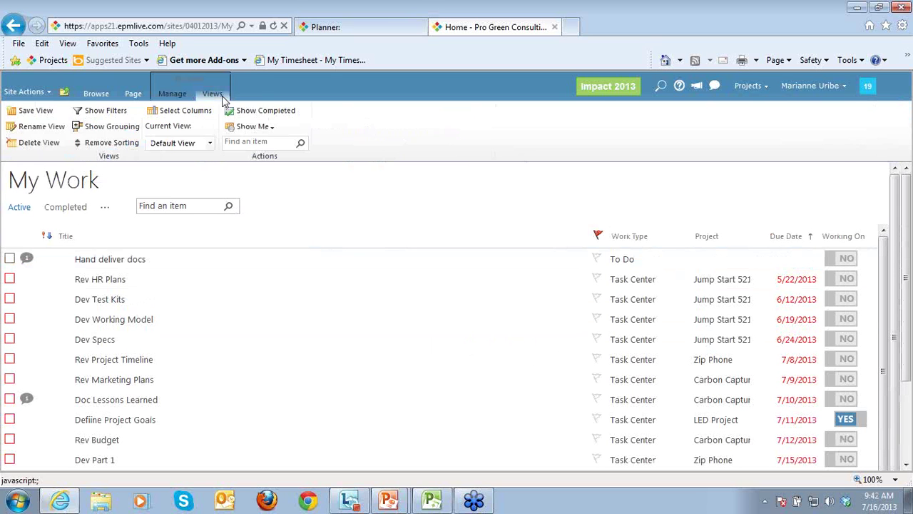
click(210, 143)
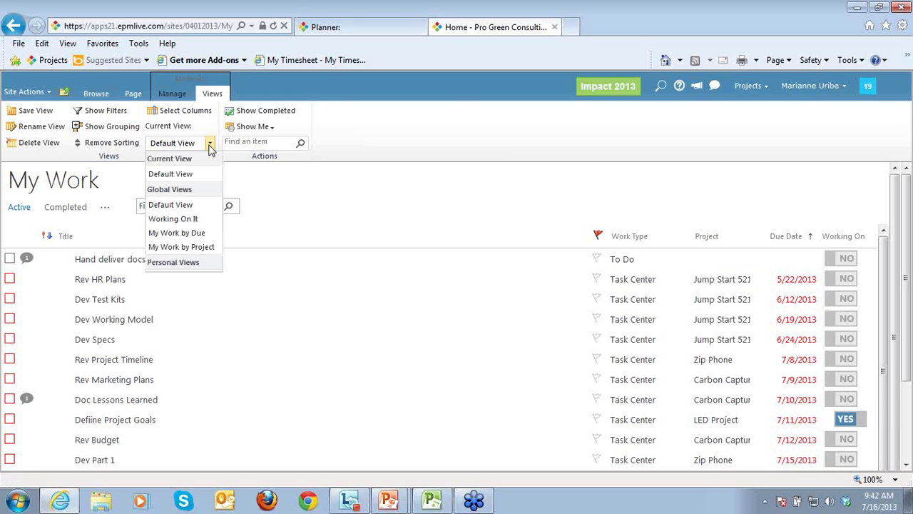
click(198, 248)
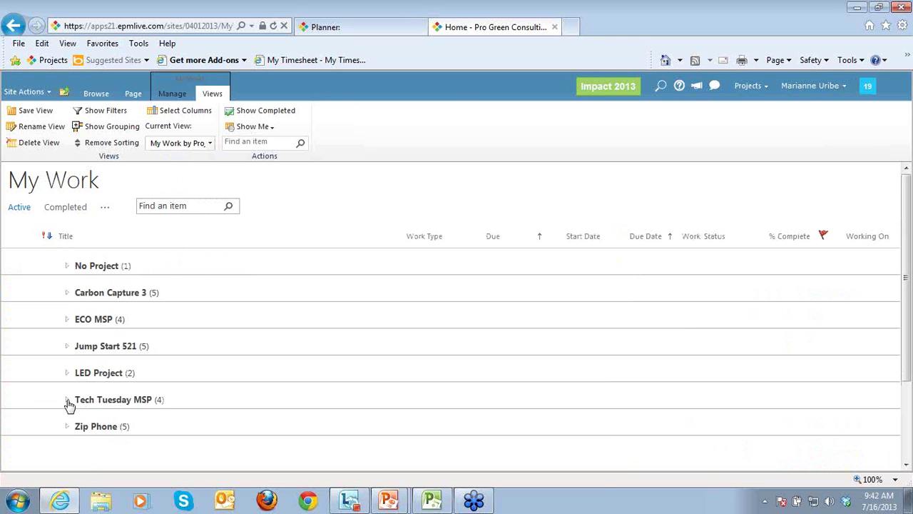
click(68, 401)
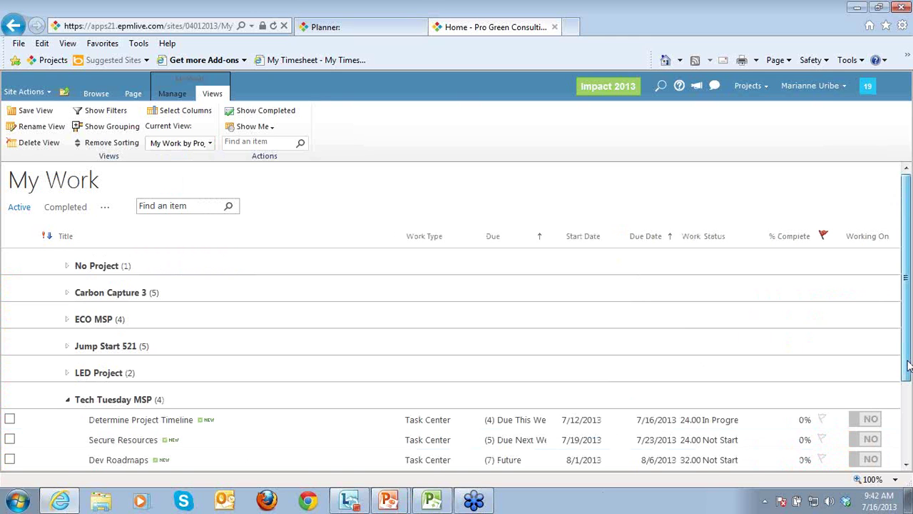
drag(908, 365, 905, 412)
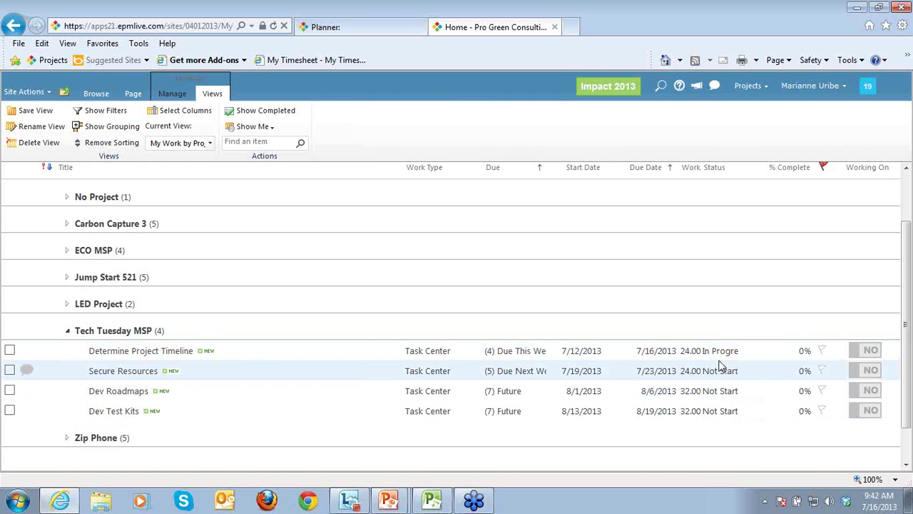
Set % Complete to 90 for Determine Project Timeline and 75 for Secure Resources in Tech Tuesday MSP.
click(806, 358)
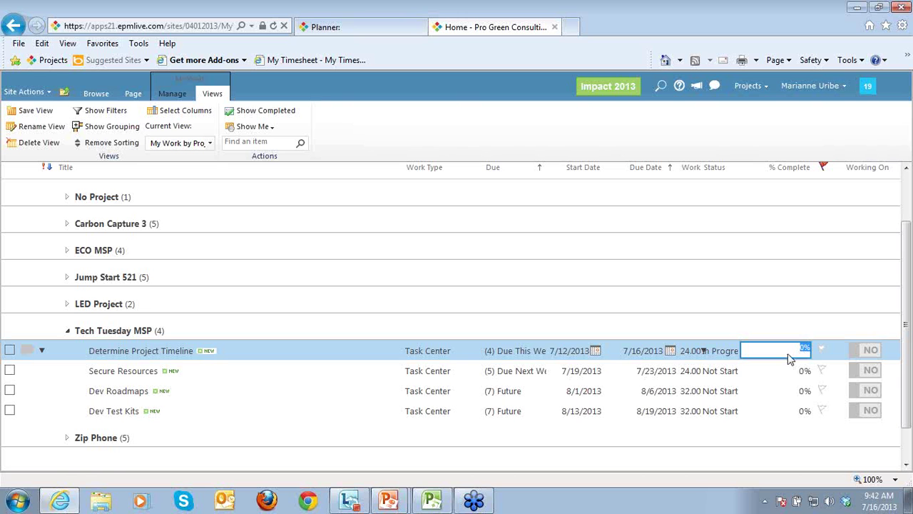
text(90)
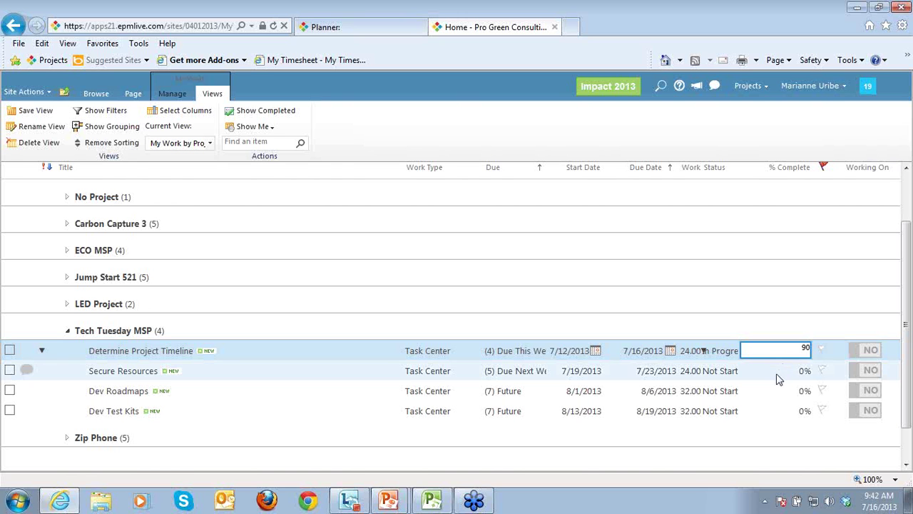
click(778, 378)
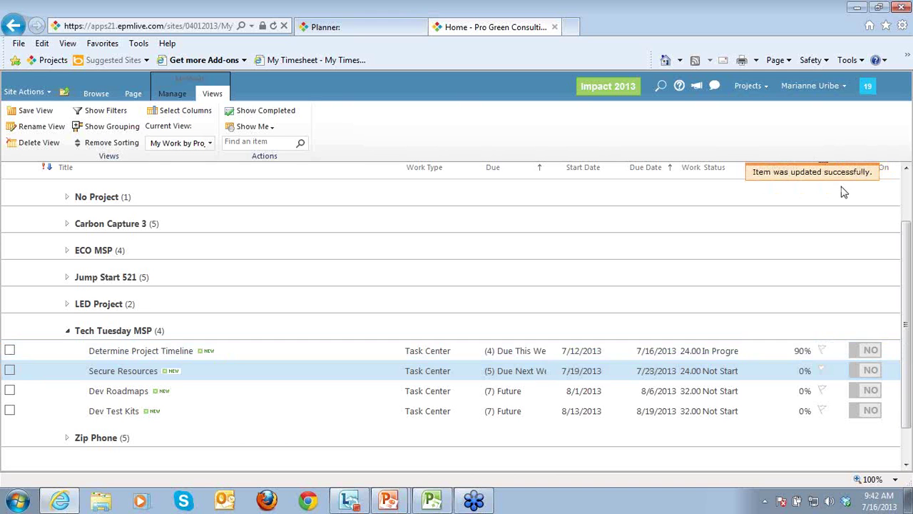
click(802, 372)
text(75)
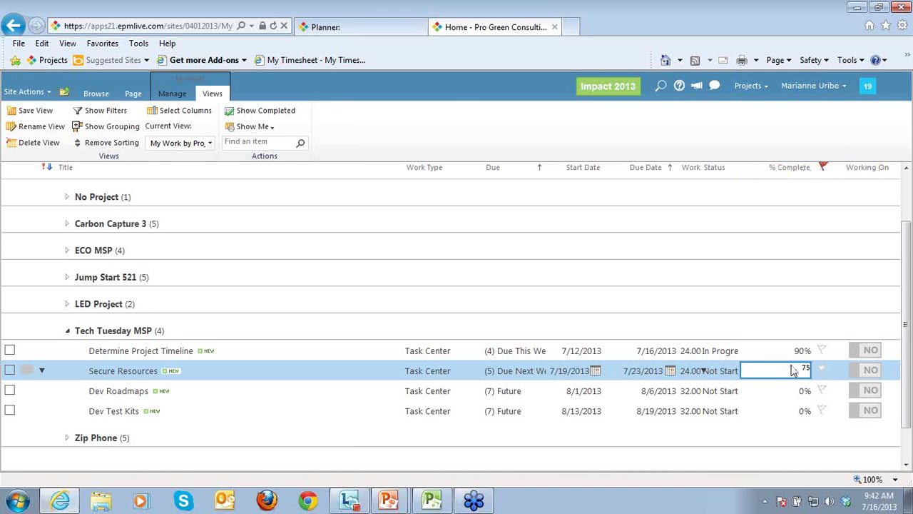
click(772, 310)
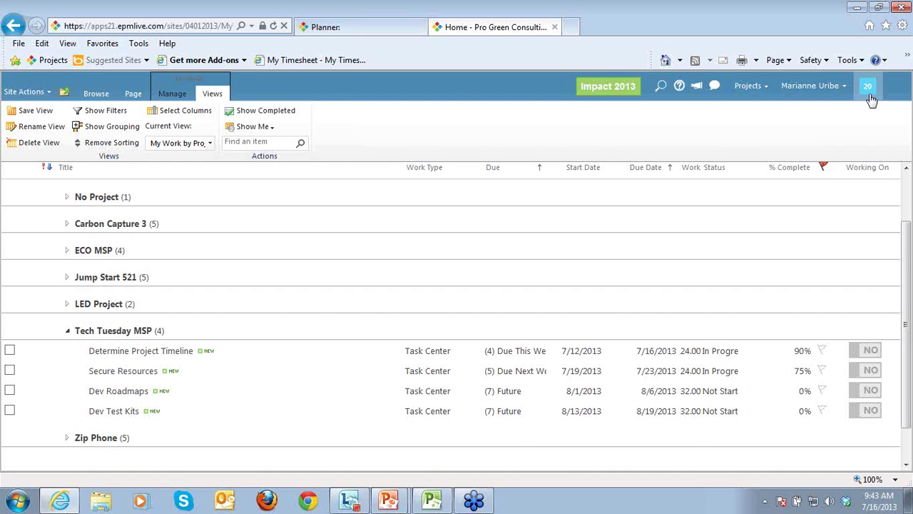
click(96, 95)
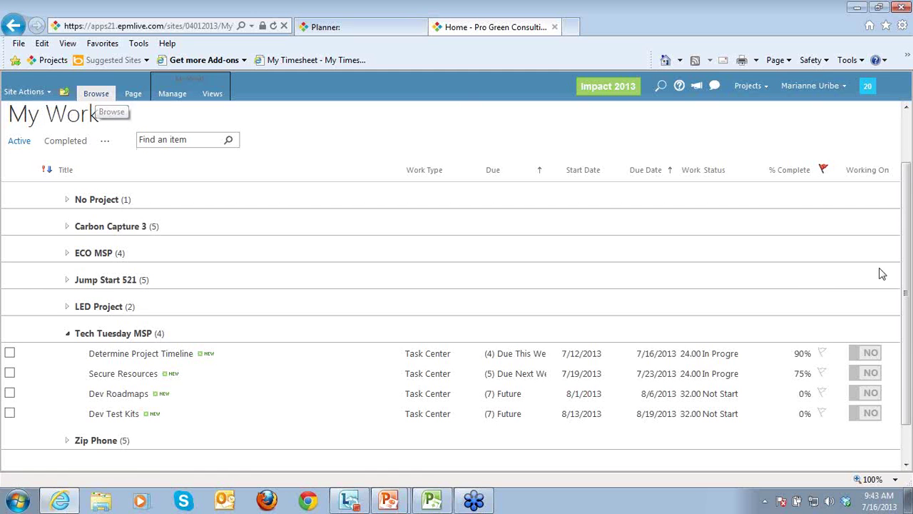
Show the Project Center's Executive Summary and select the Tech Tuesday MSP project.
scroll(907, 295, up, 2)
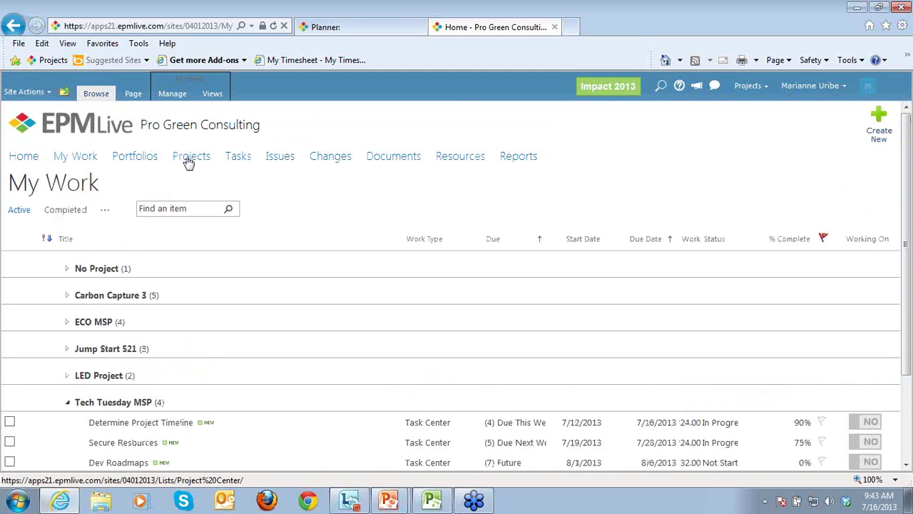
click(187, 159)
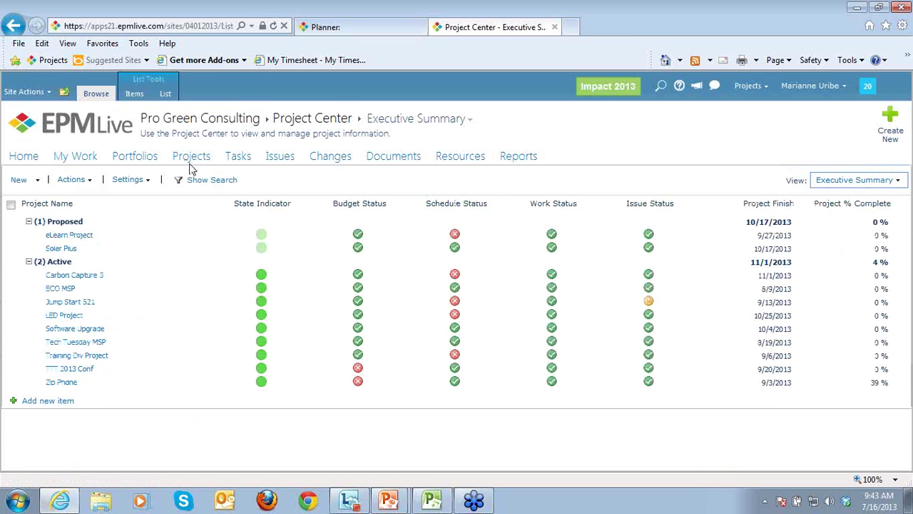
click(171, 347)
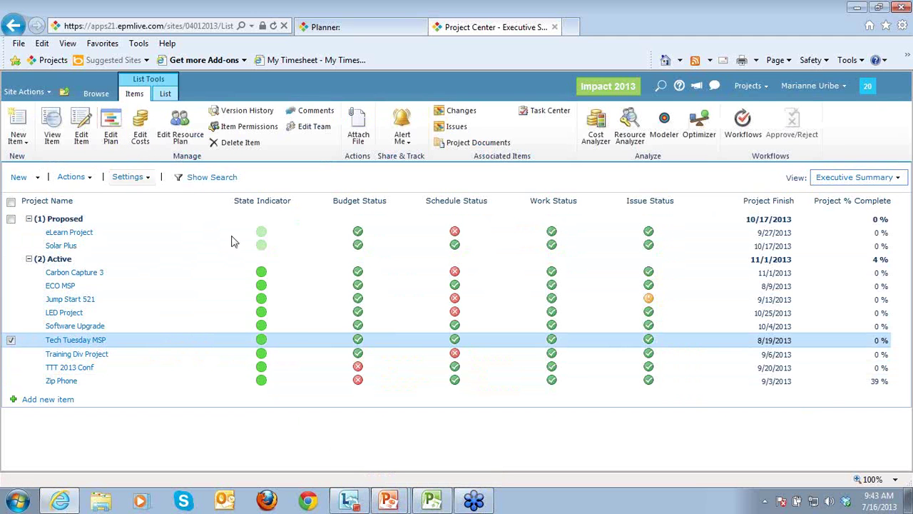
Switch to Microsoft Project, retrieve the team's progress updates, and review the task information for Secure Resources and Determine Project Timeline.
mouse_move(426, 504)
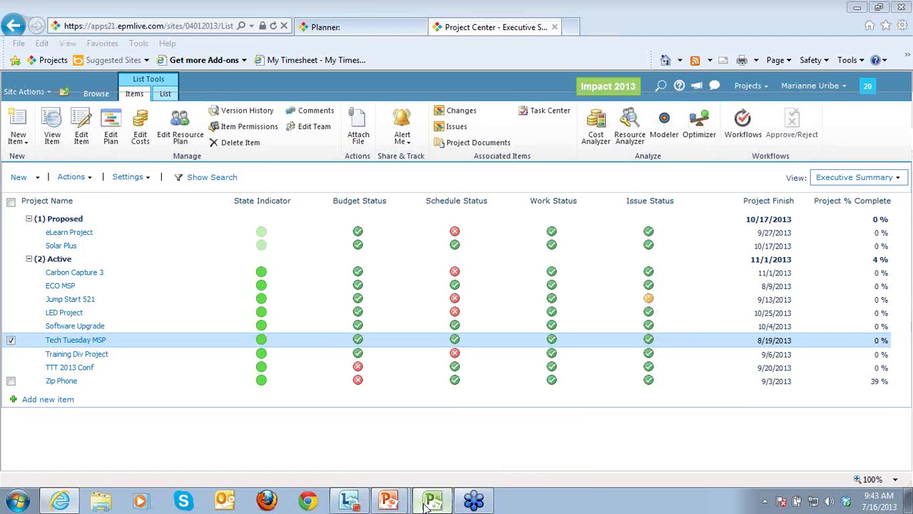
click(426, 505)
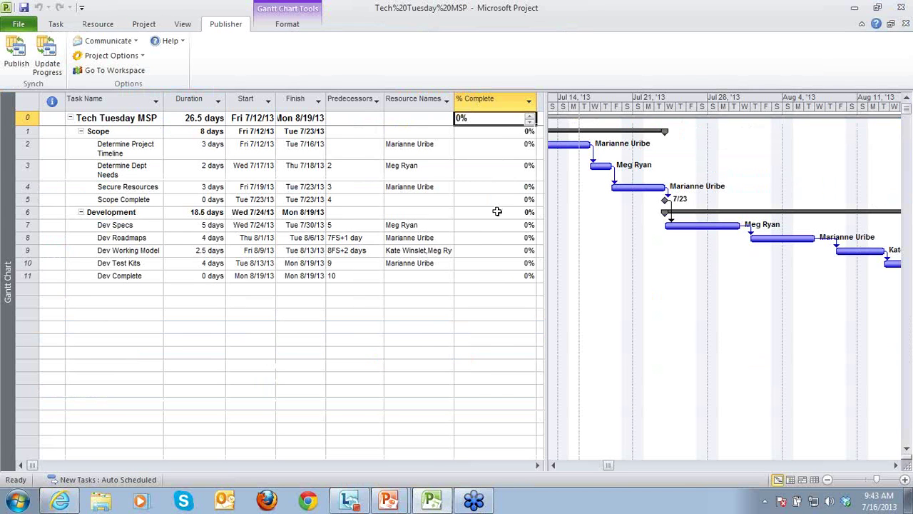
click(51, 65)
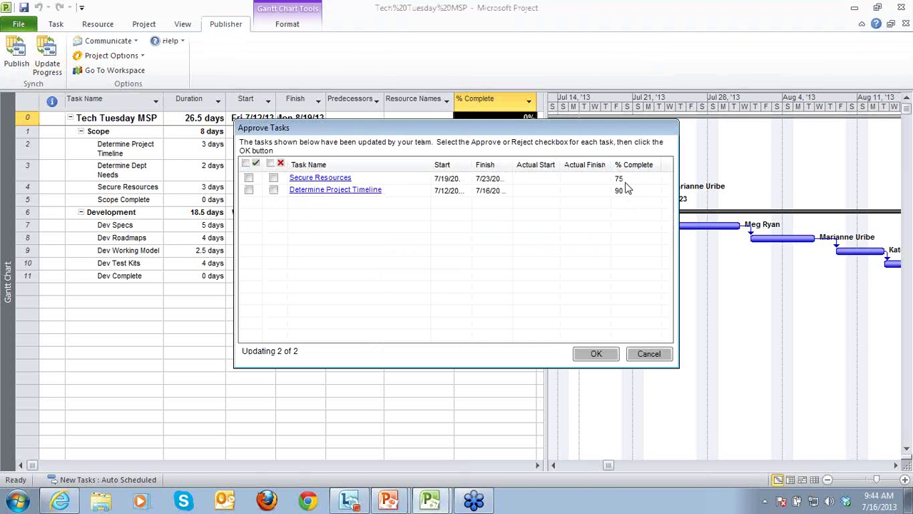
click(328, 184)
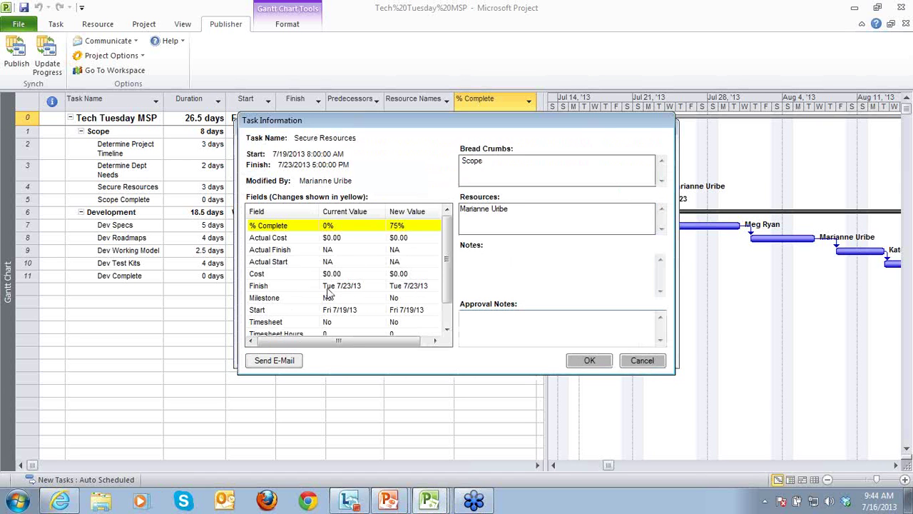
click(581, 361)
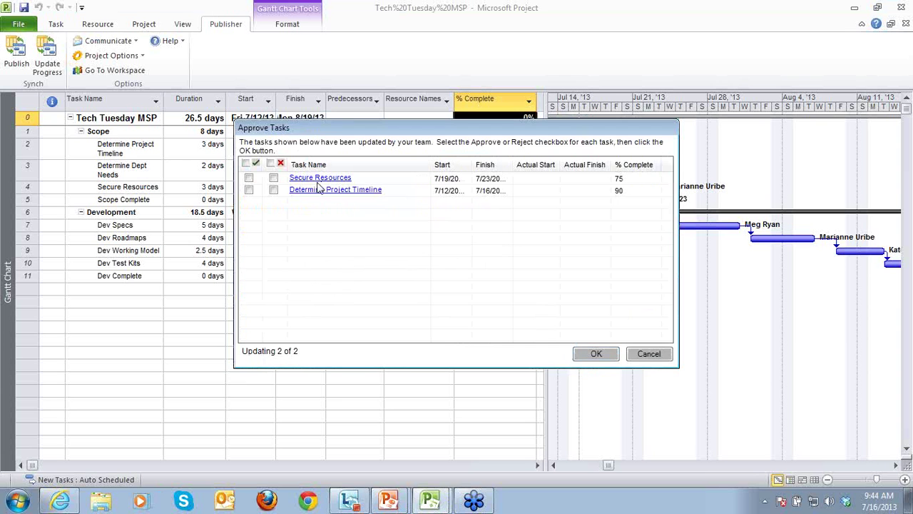
click(313, 193)
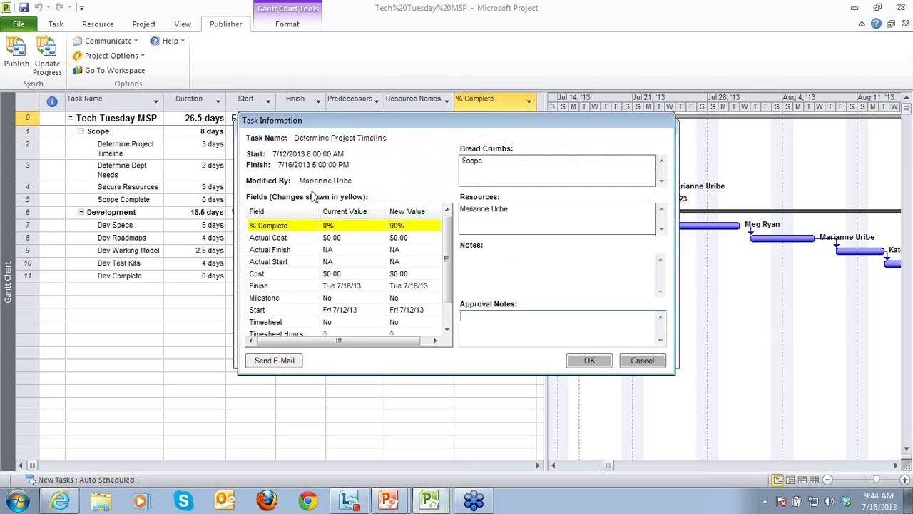
click(589, 361)
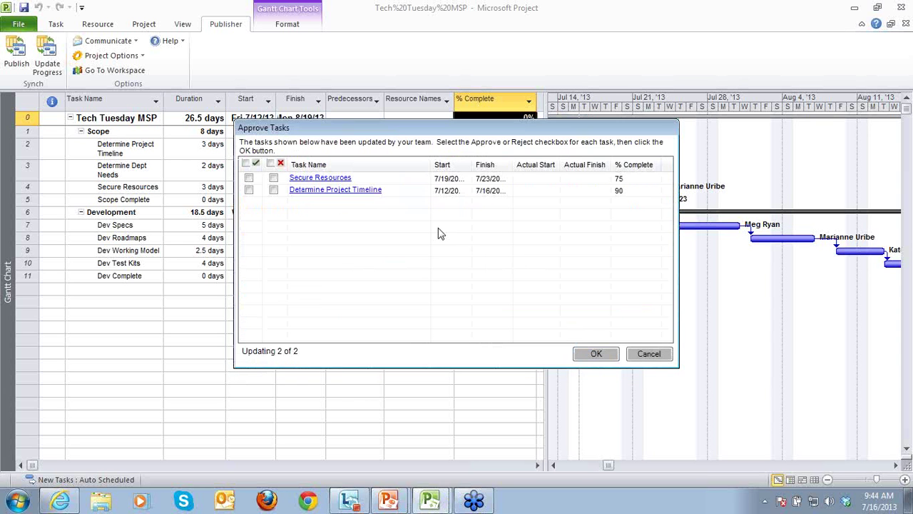
Approve the Determine Project Timeline update, reject the Secure Resources update, and apply both without saving the project.
click(247, 163)
click(270, 163)
drag(415, 129, 272, 236)
click(450, 456)
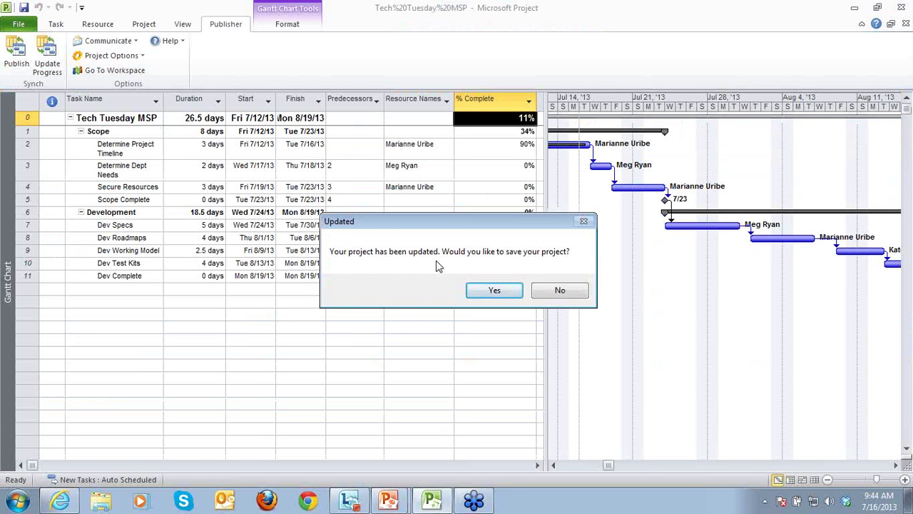
click(560, 291)
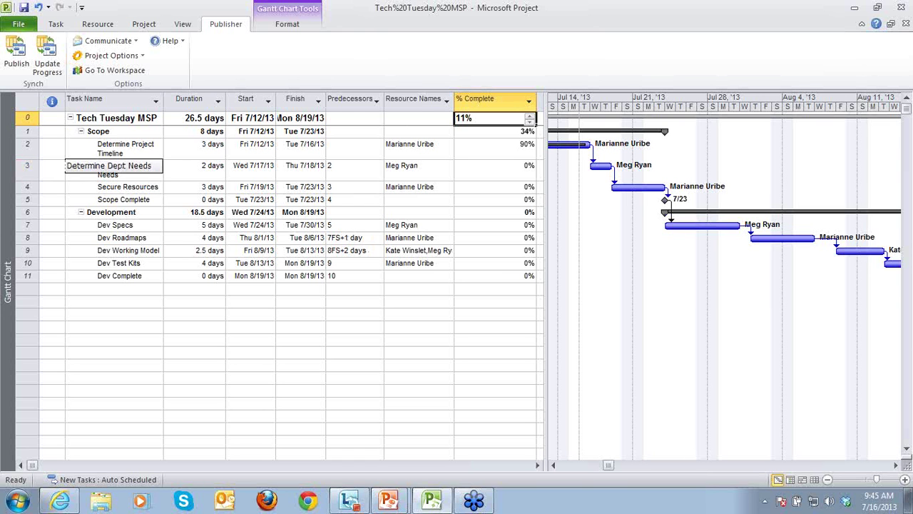
Republish the schedule with the project information dialog and resource map set not to show again, without generating a team email.
click(17, 65)
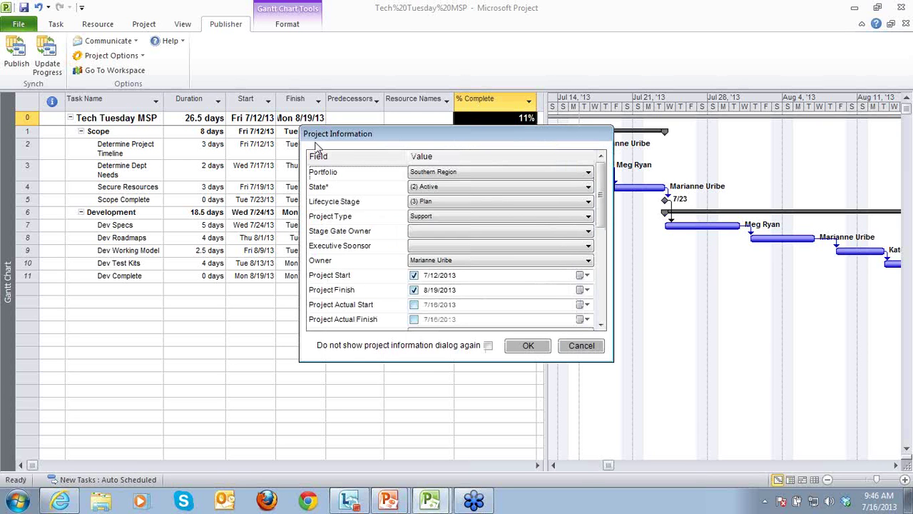
click(487, 346)
click(528, 348)
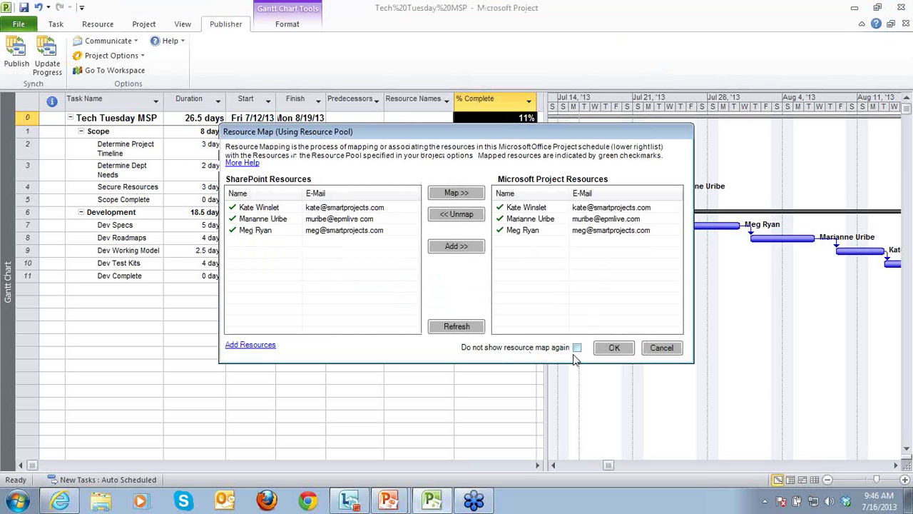
click(577, 348)
click(615, 350)
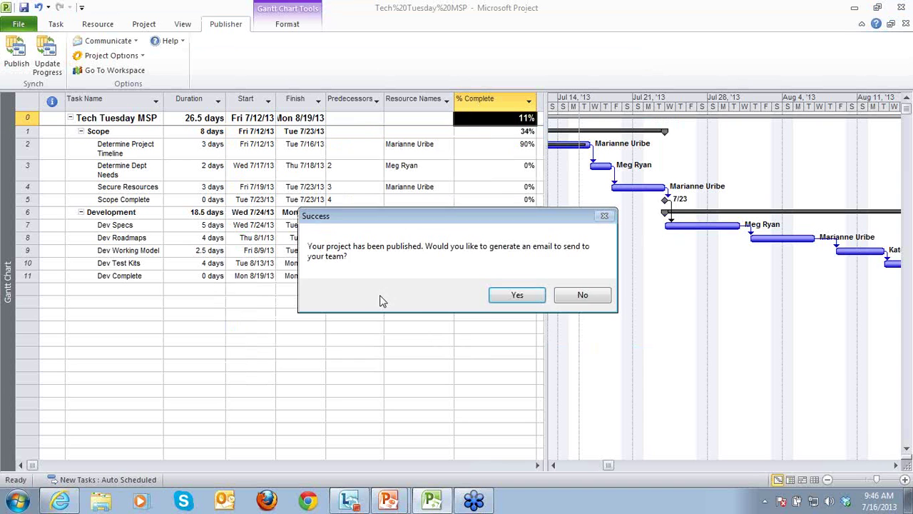
click(583, 296)
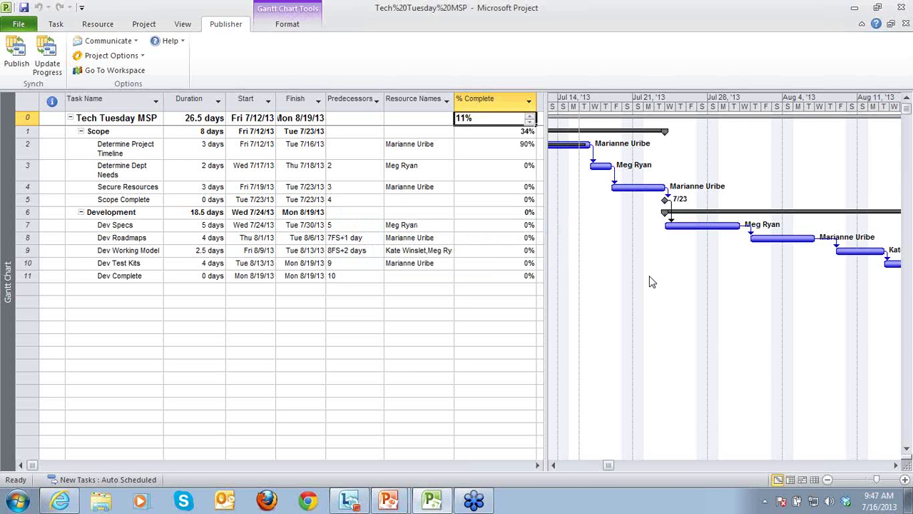
Switch to Internet Explorer and examine the % Complete of the Tech Tuesday MSP Scope tasks in the Task Center.
mouse_move(64, 501)
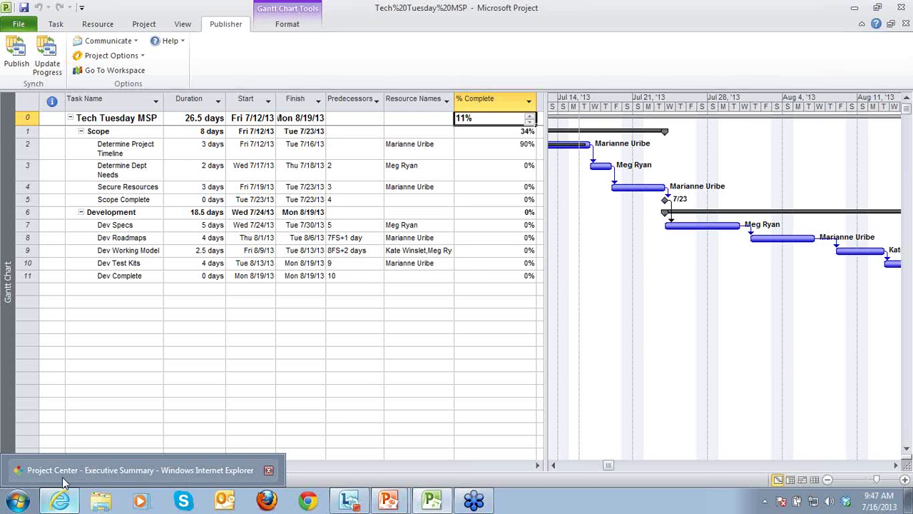
click(63, 481)
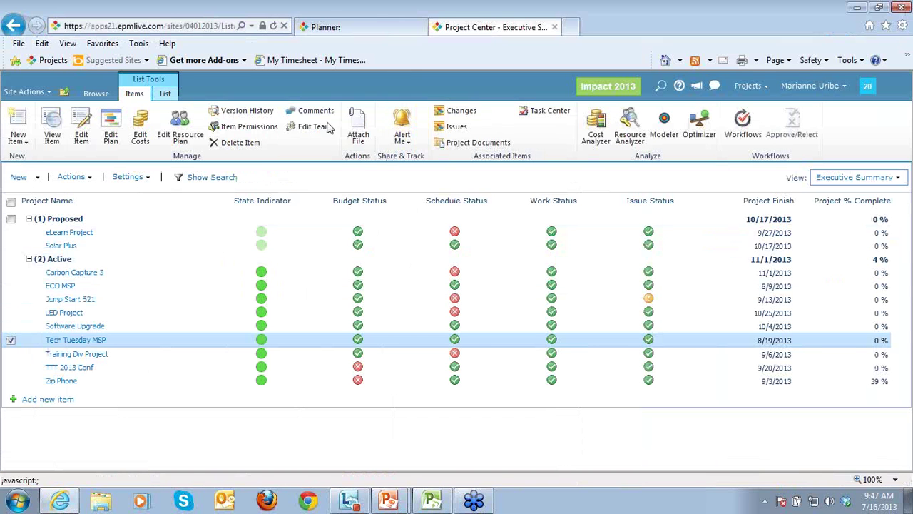
click(103, 95)
click(240, 157)
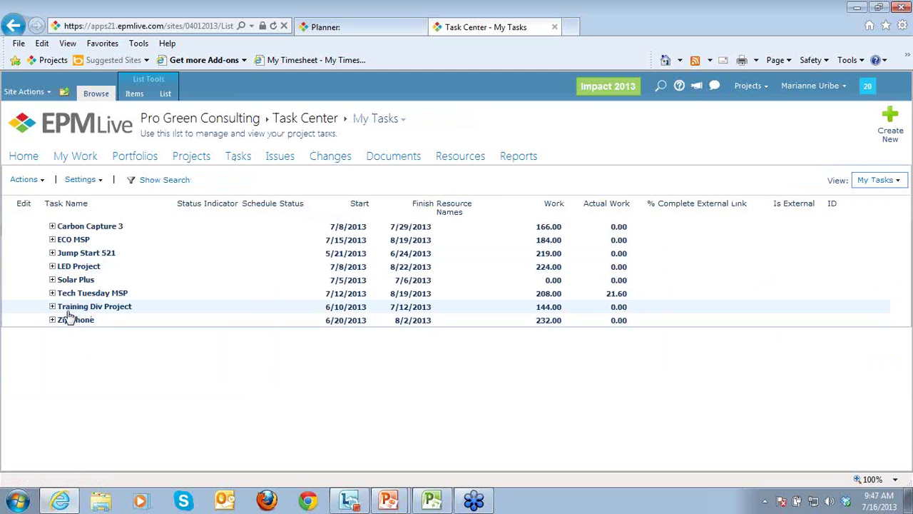
click(52, 293)
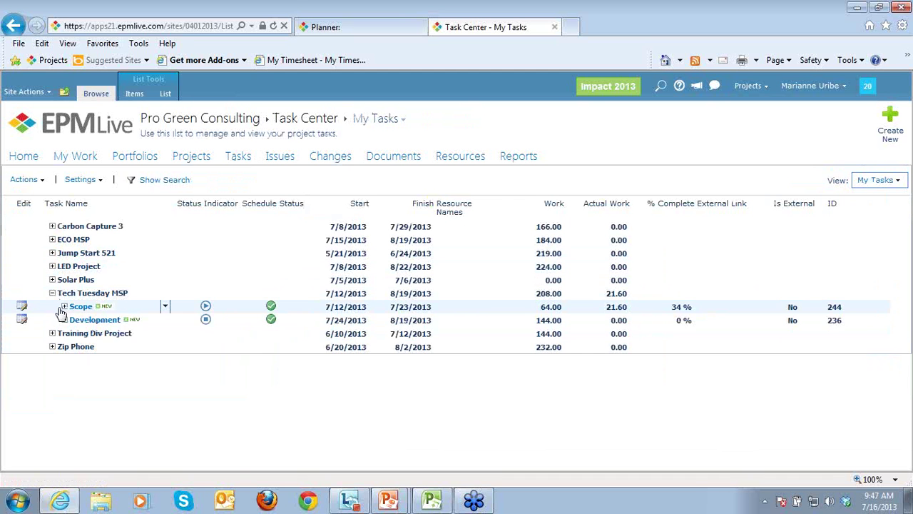
click(64, 307)
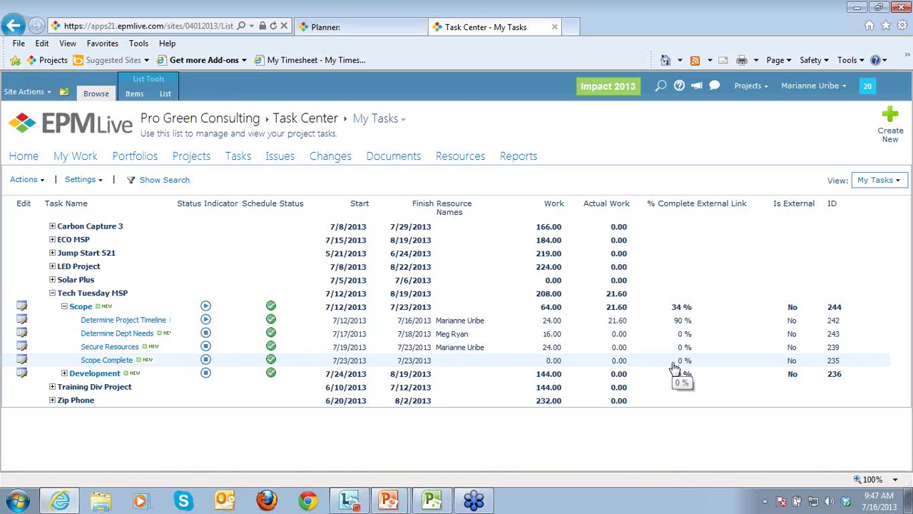
Check the Tech Tuesday MSP assignments in My Work, grouped with the My Work by Project view.
click(76, 160)
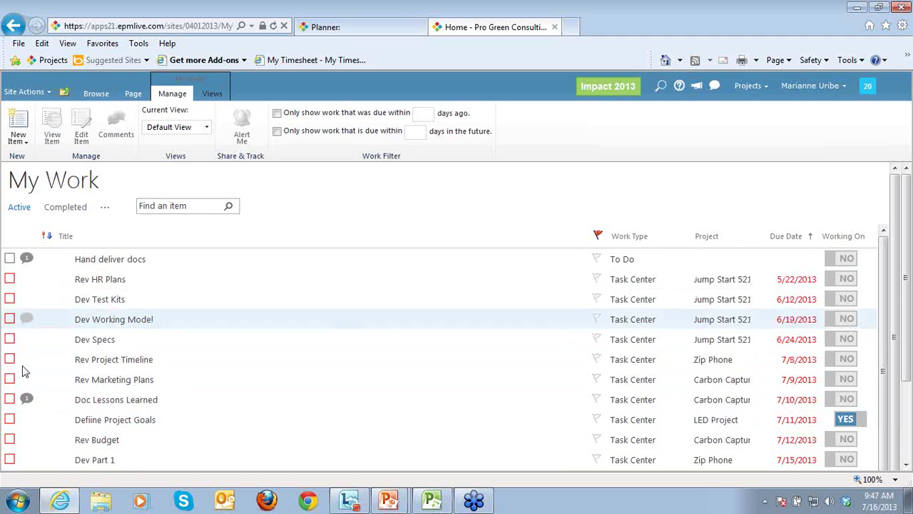
click(206, 127)
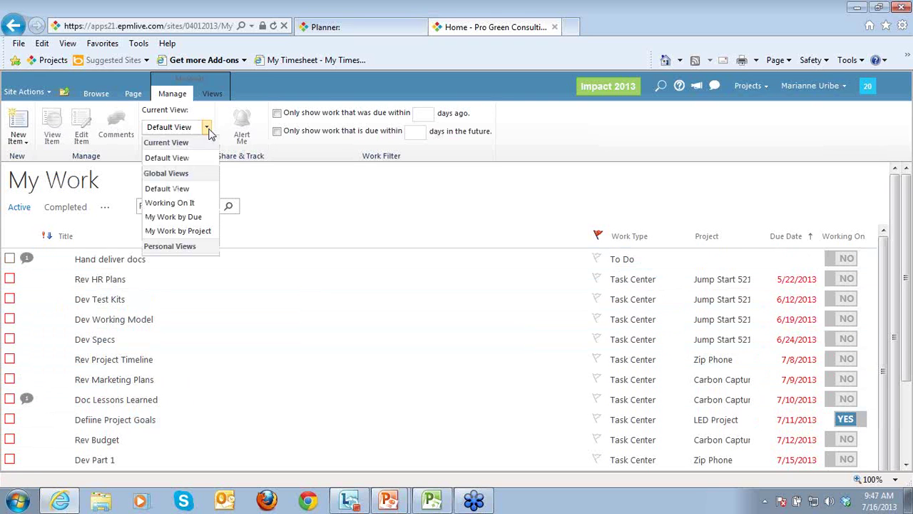
click(194, 231)
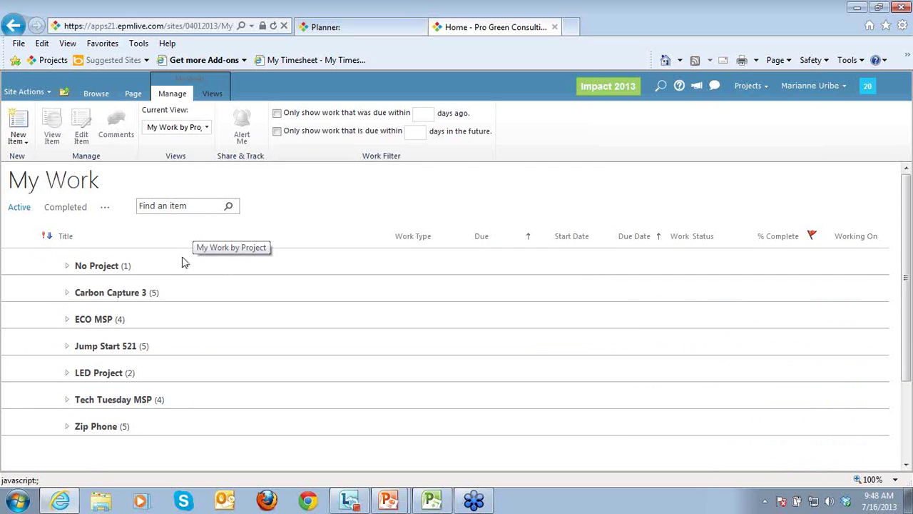
click(66, 404)
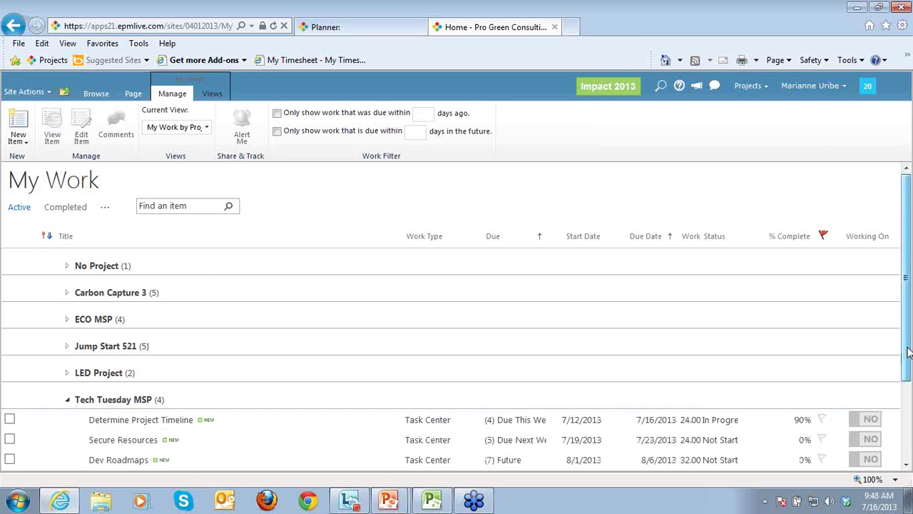
drag(900, 352, 908, 355)
scroll(801, 343, down, 3)
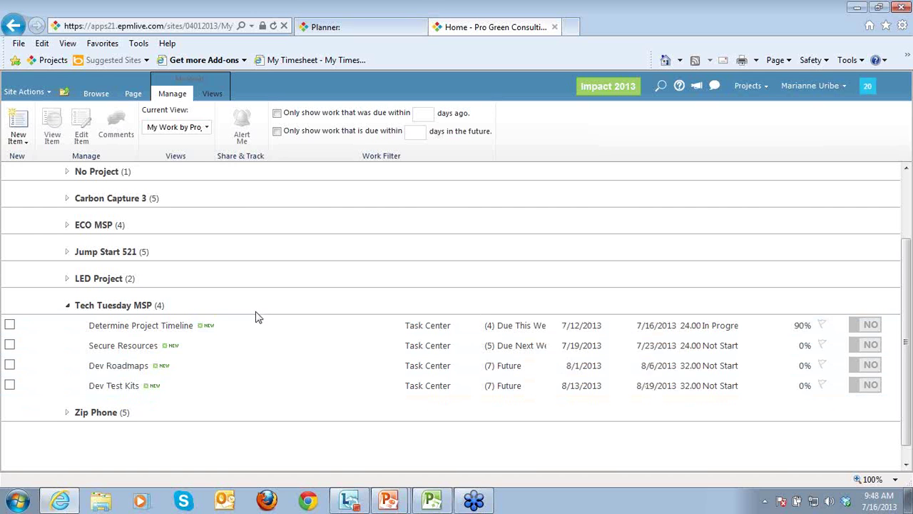
Switch to Microsoft Project and review the Publisher's team communication commands and its project settings, keeping the publish options as set.
click(431, 501)
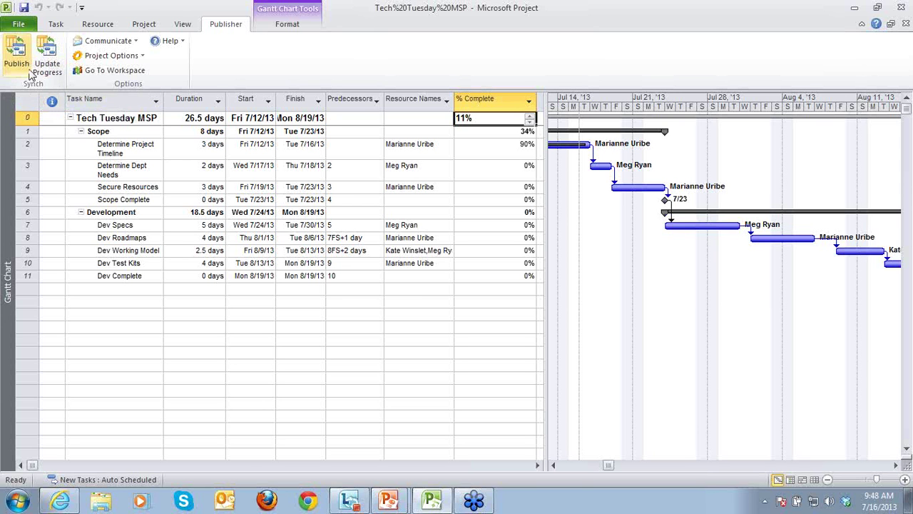
click(138, 42)
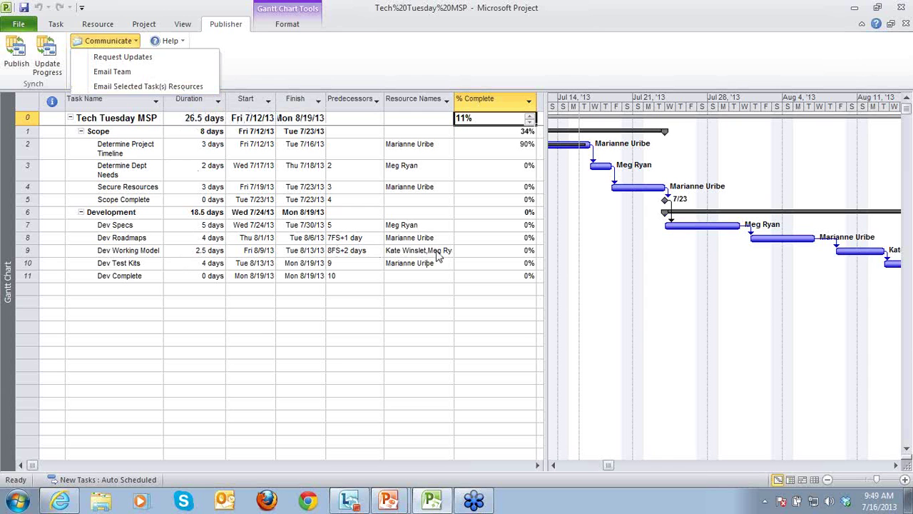
click(314, 67)
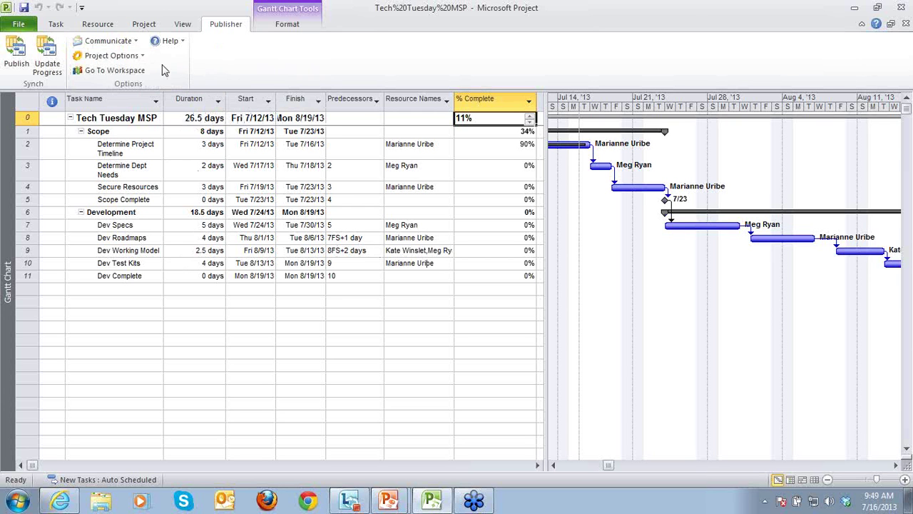
click(142, 56)
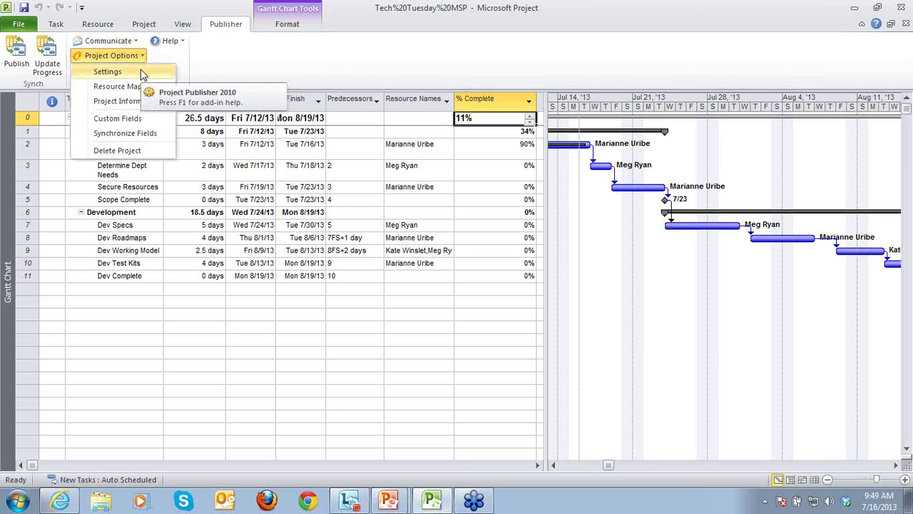
click(142, 73)
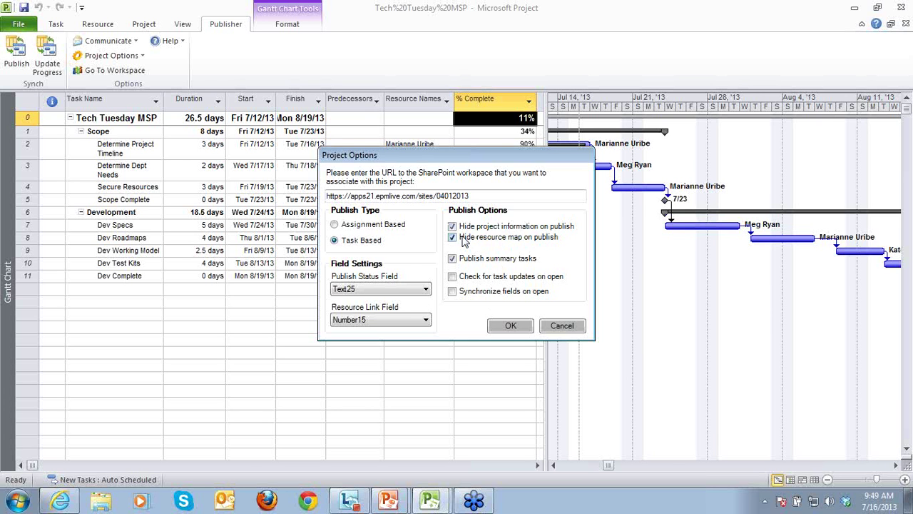
click(508, 327)
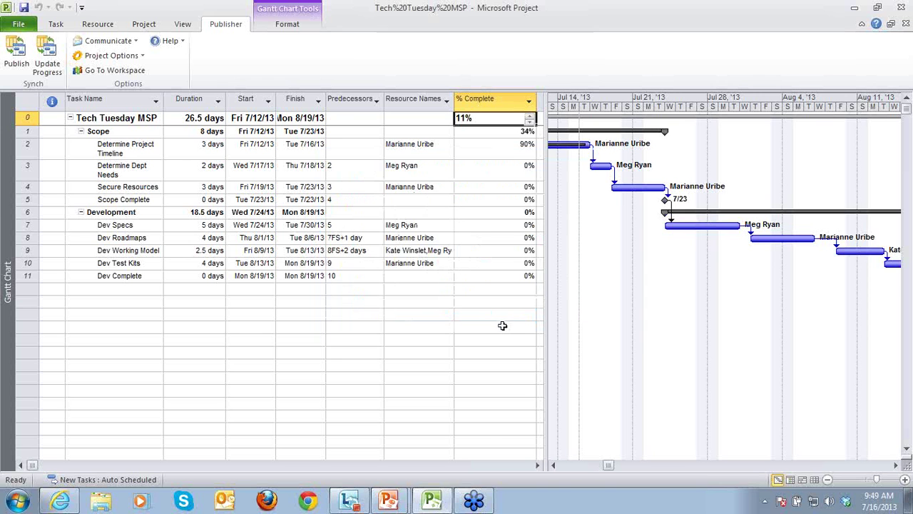
click(146, 58)
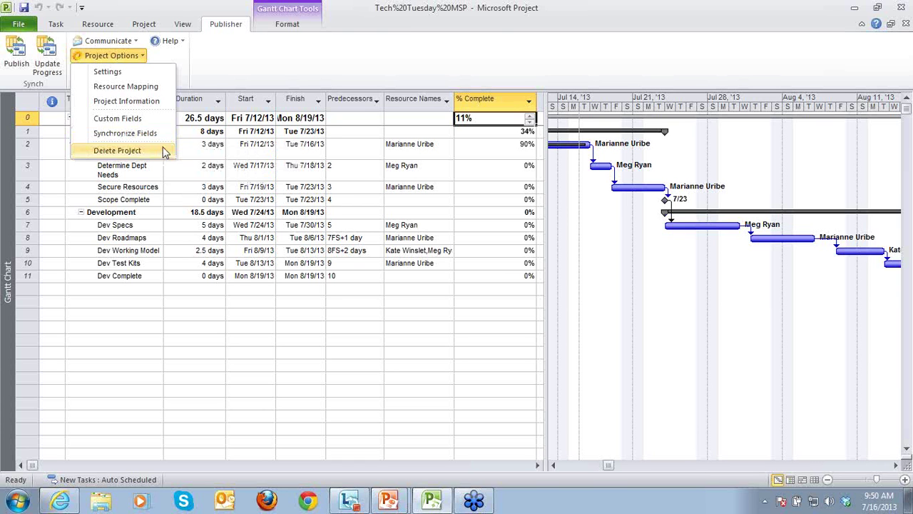
click(229, 80)
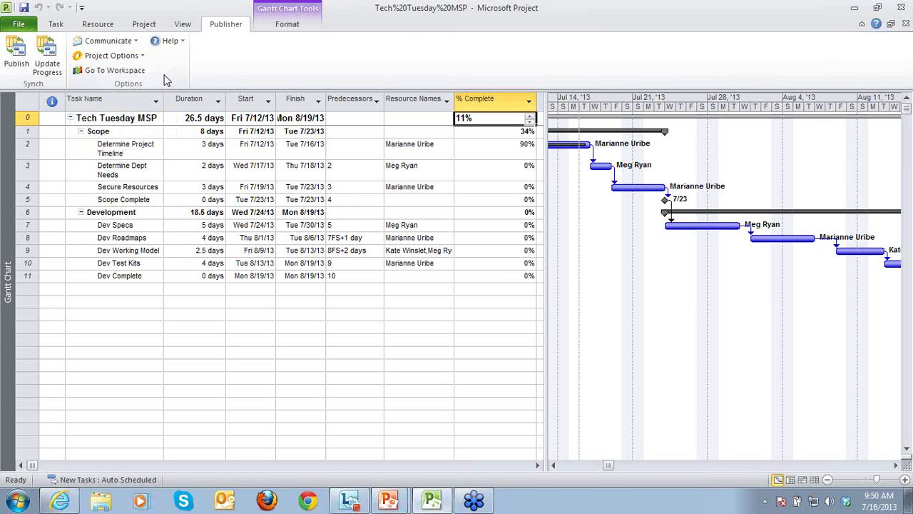
click(183, 42)
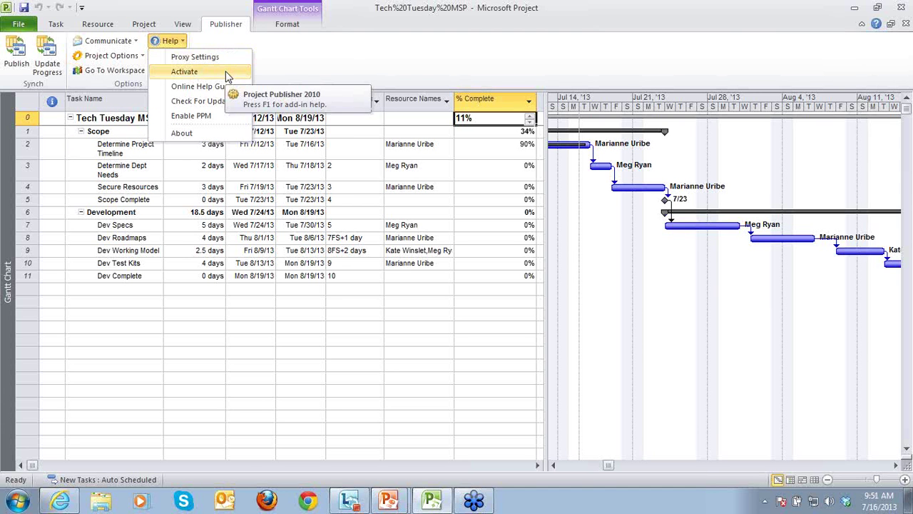
Enable the Publisher's PPM option to view the Cost Planner and Resource Planner commands, and disable it again.
click(227, 118)
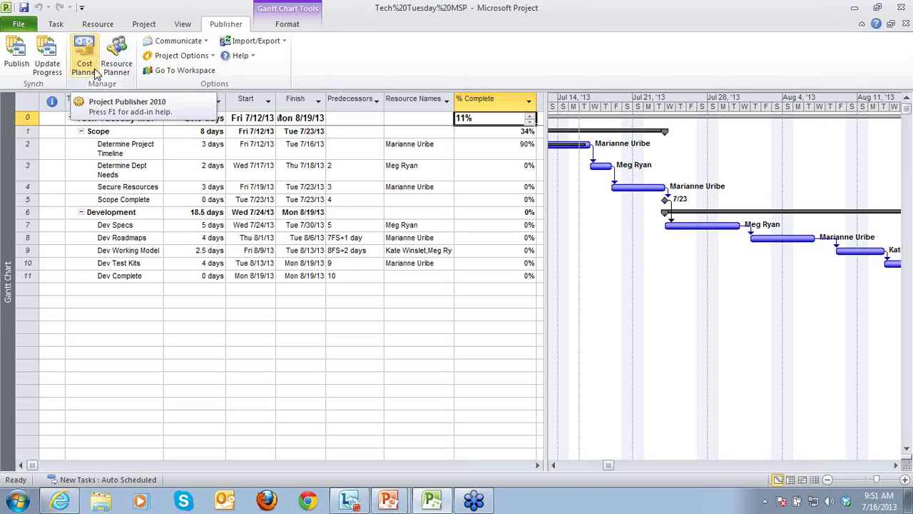
click(240, 55)
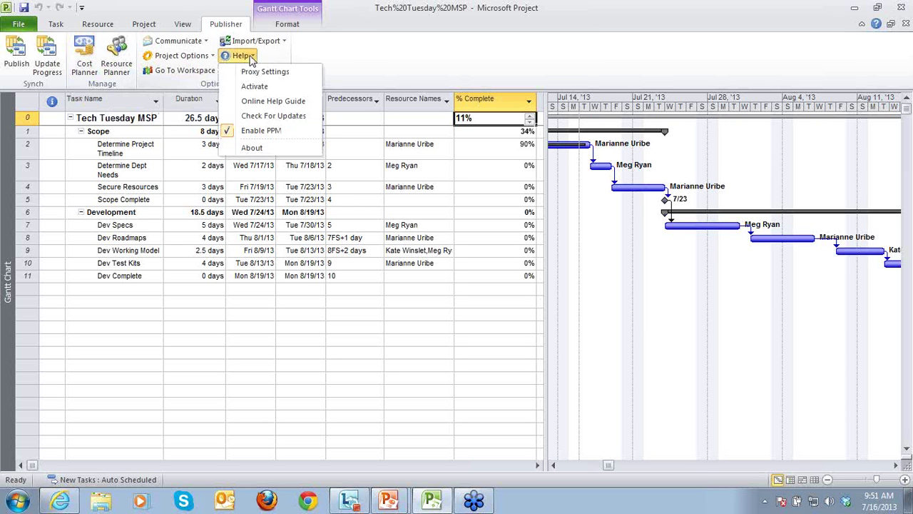
click(240, 130)
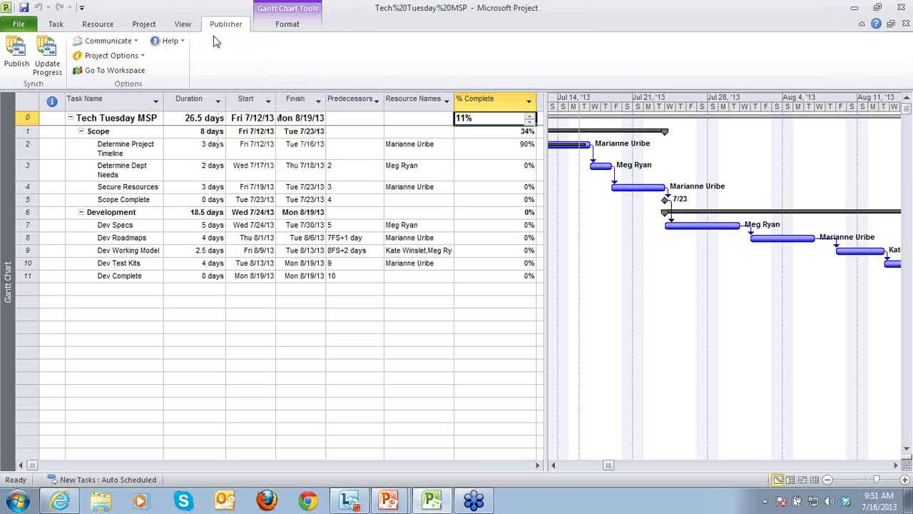
Check the Project Publisher's build information and update-check option, leaving the option as set.
click(186, 42)
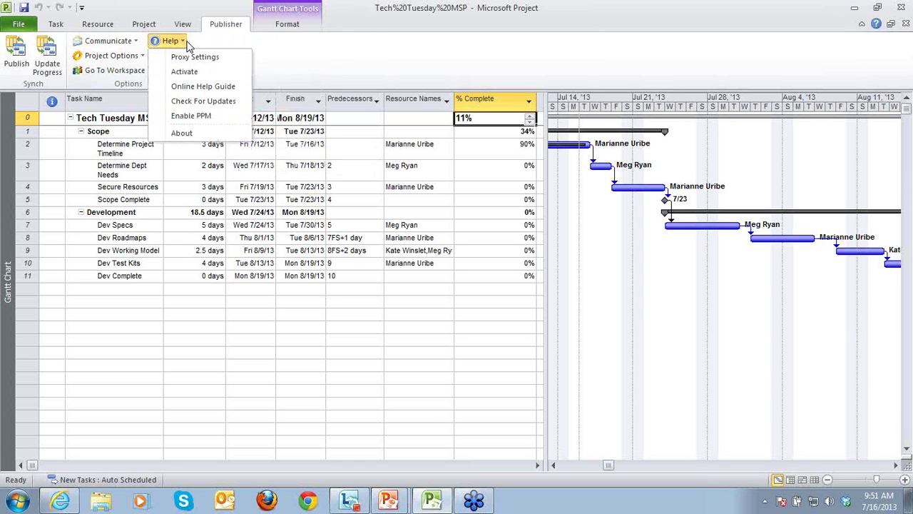
click(198, 134)
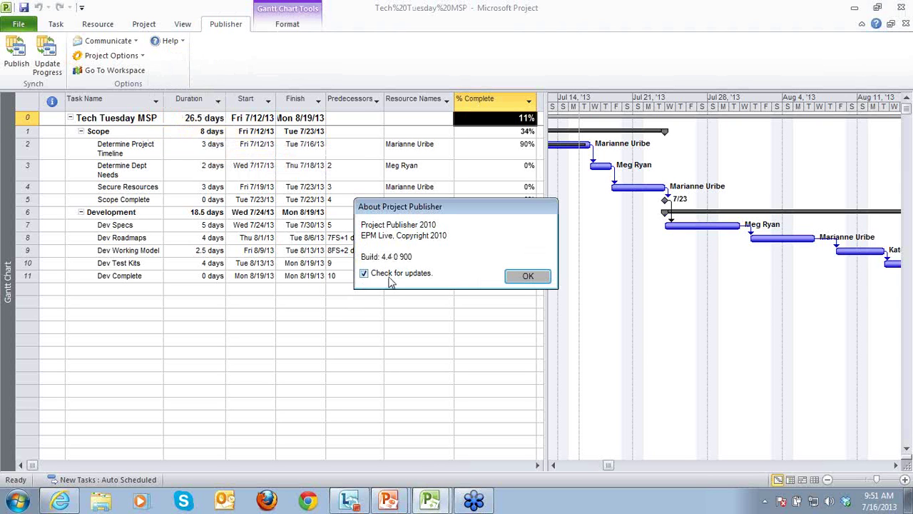
click(539, 281)
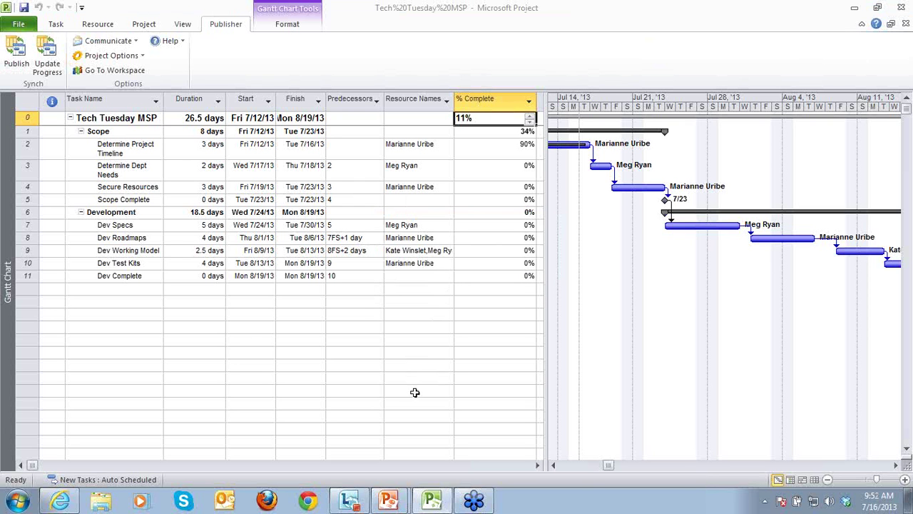
Switch to the 07162013_Publisher TT slide show in PowerPoint and advance to the EPM Live University slide.
click(388, 504)
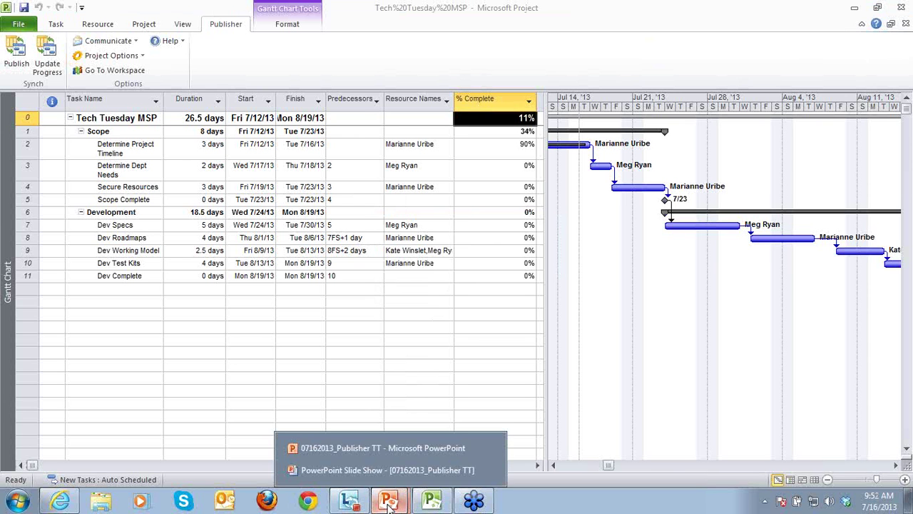
click(379, 469)
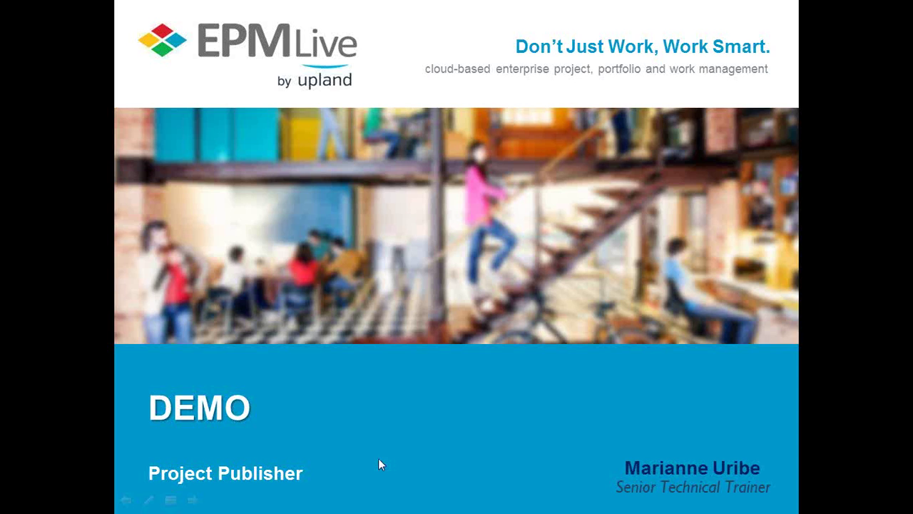
click(379, 461)
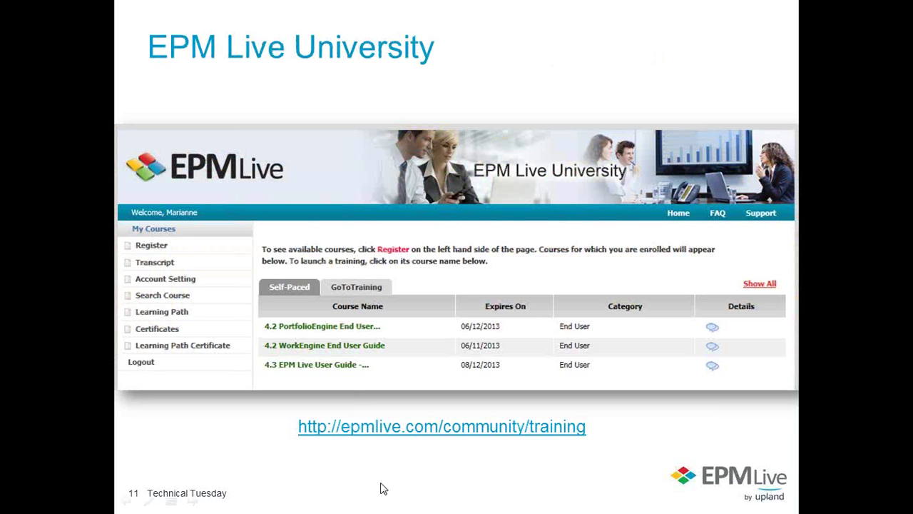